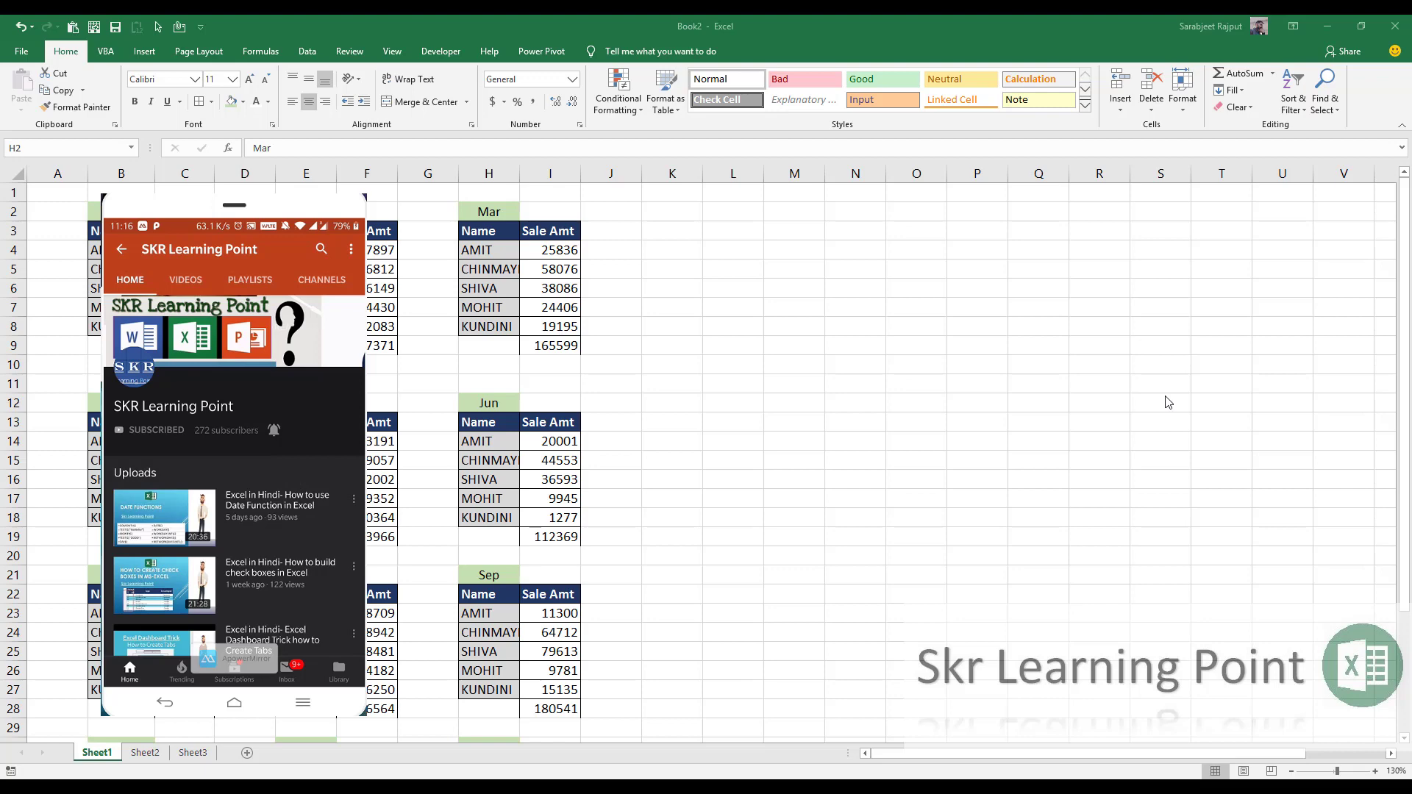
Open Find, clear any previous search format, and set it to take the format from a cell
{"action": "left_click", "coordinate": [863, 350]}
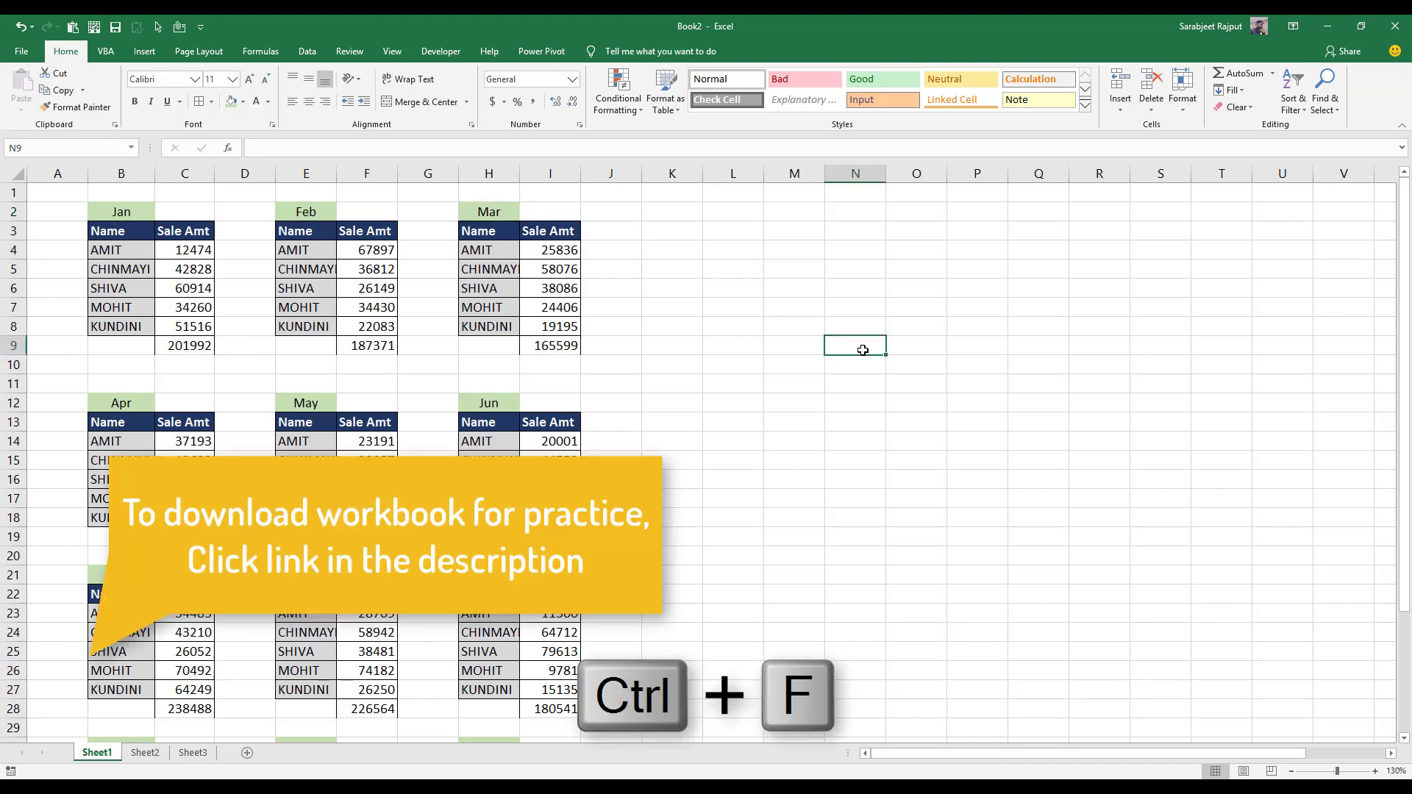
{"action": "key", "text": "ctrl+f"}
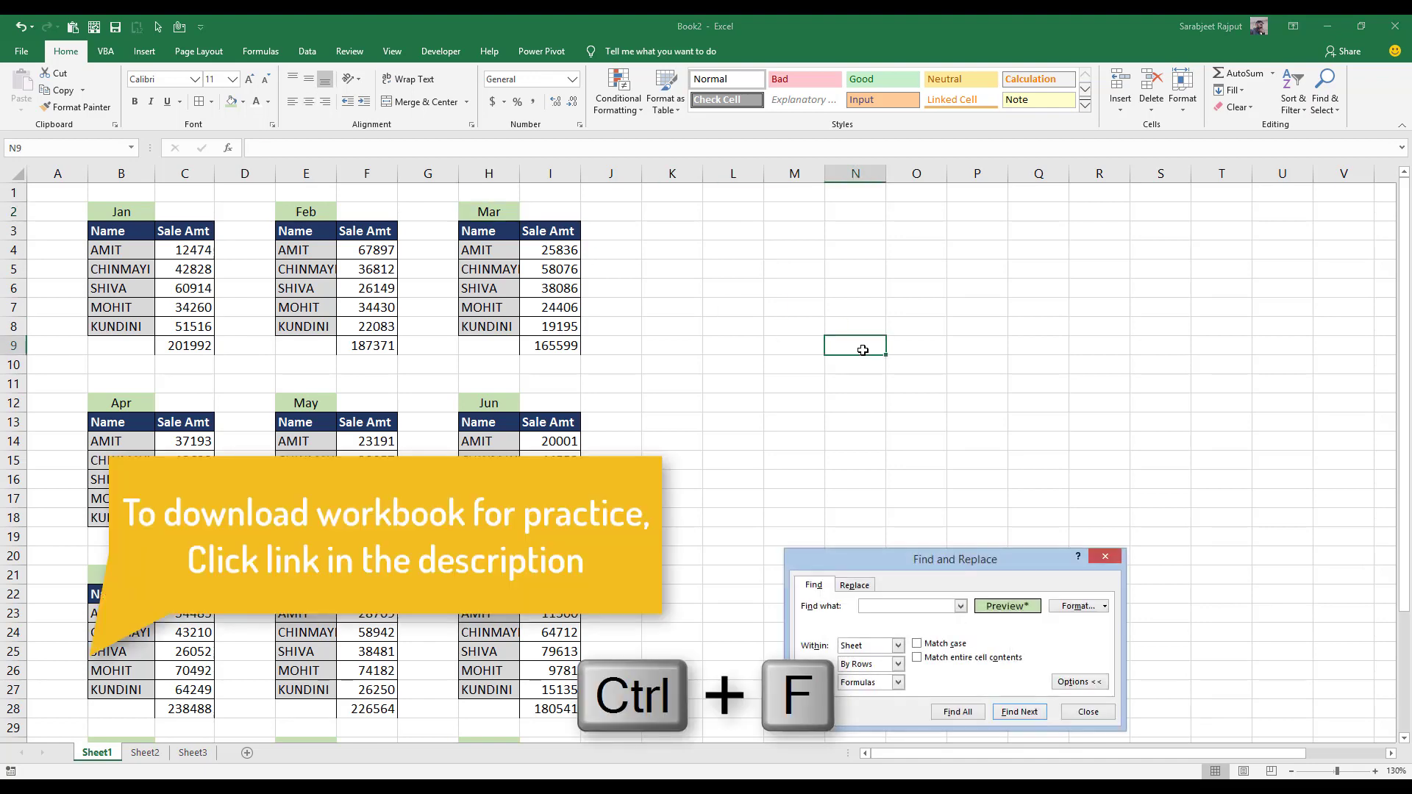
{"action": "left_click", "coordinate": [1092, 683]}
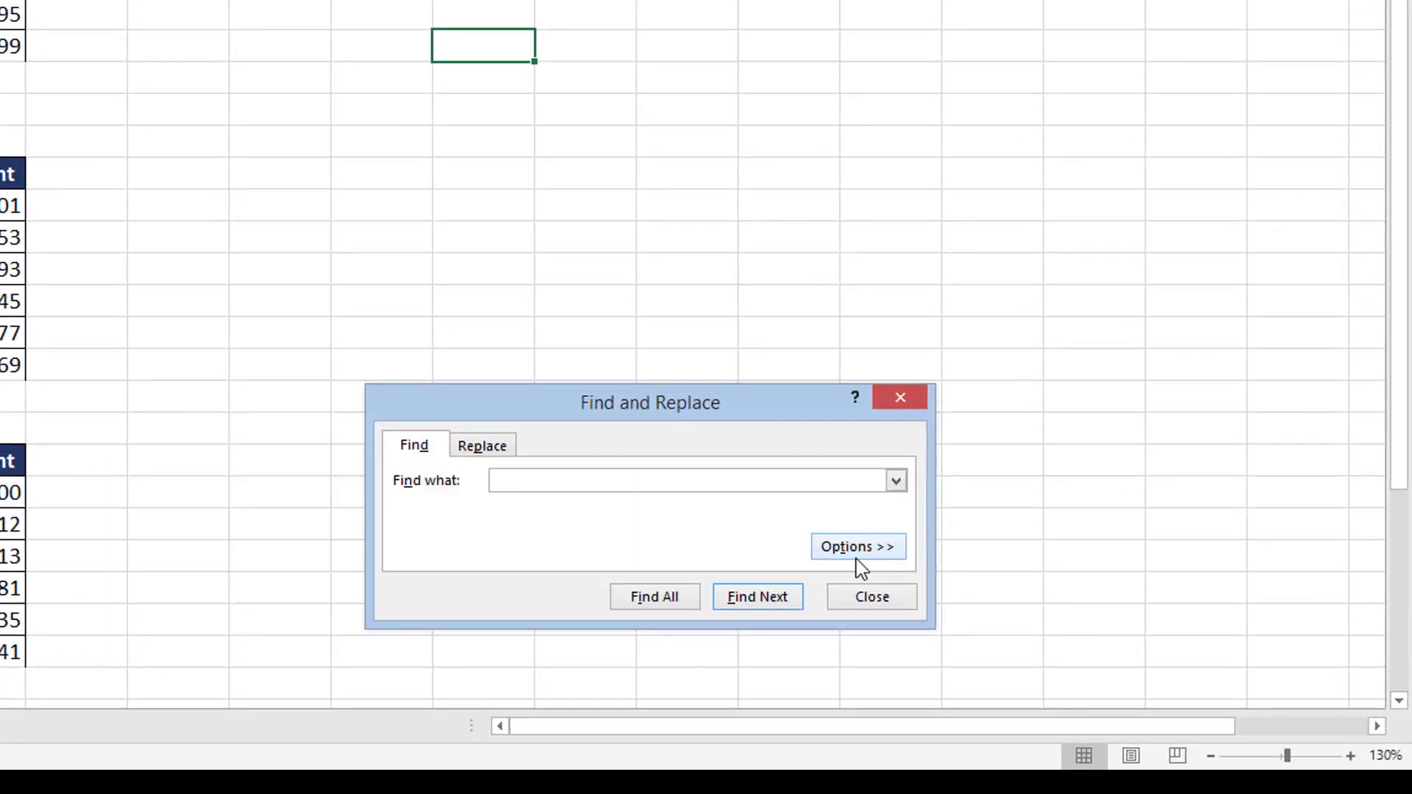
{"action": "left_click_drag", "start_coordinate": [751, 417], "coordinate": [752, 150]}
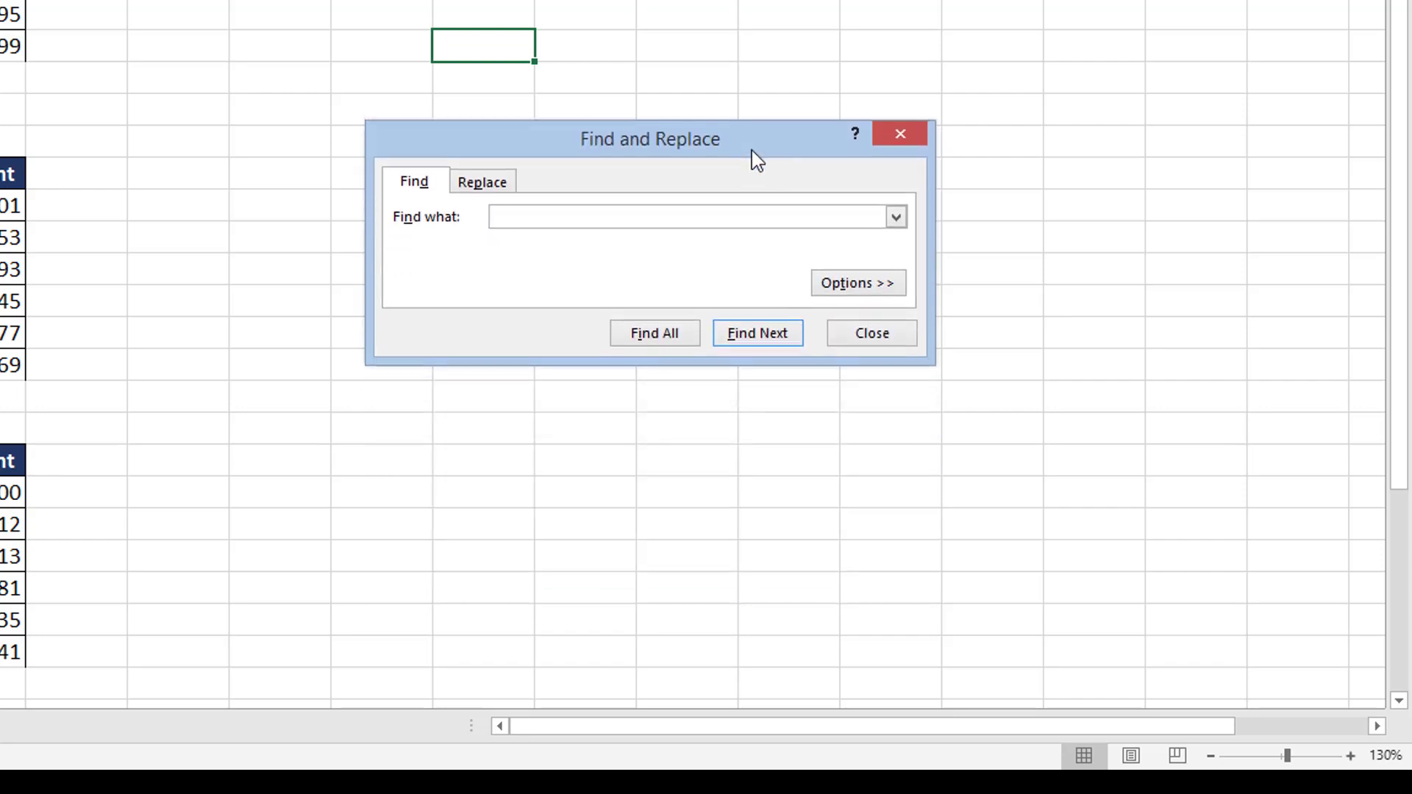
{"action": "left_click", "coordinate": [896, 280]}
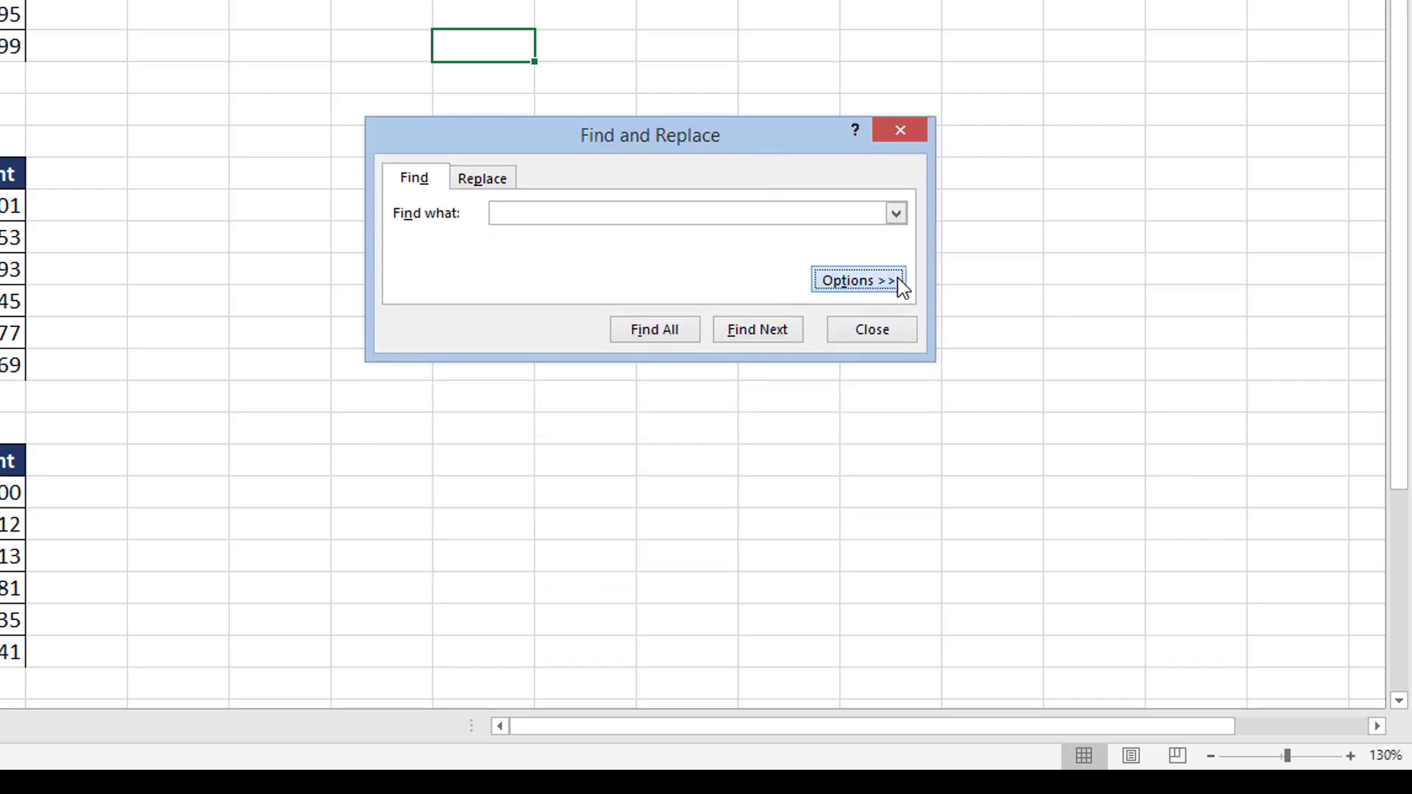
{"action": "left_click", "coordinate": [899, 213]}
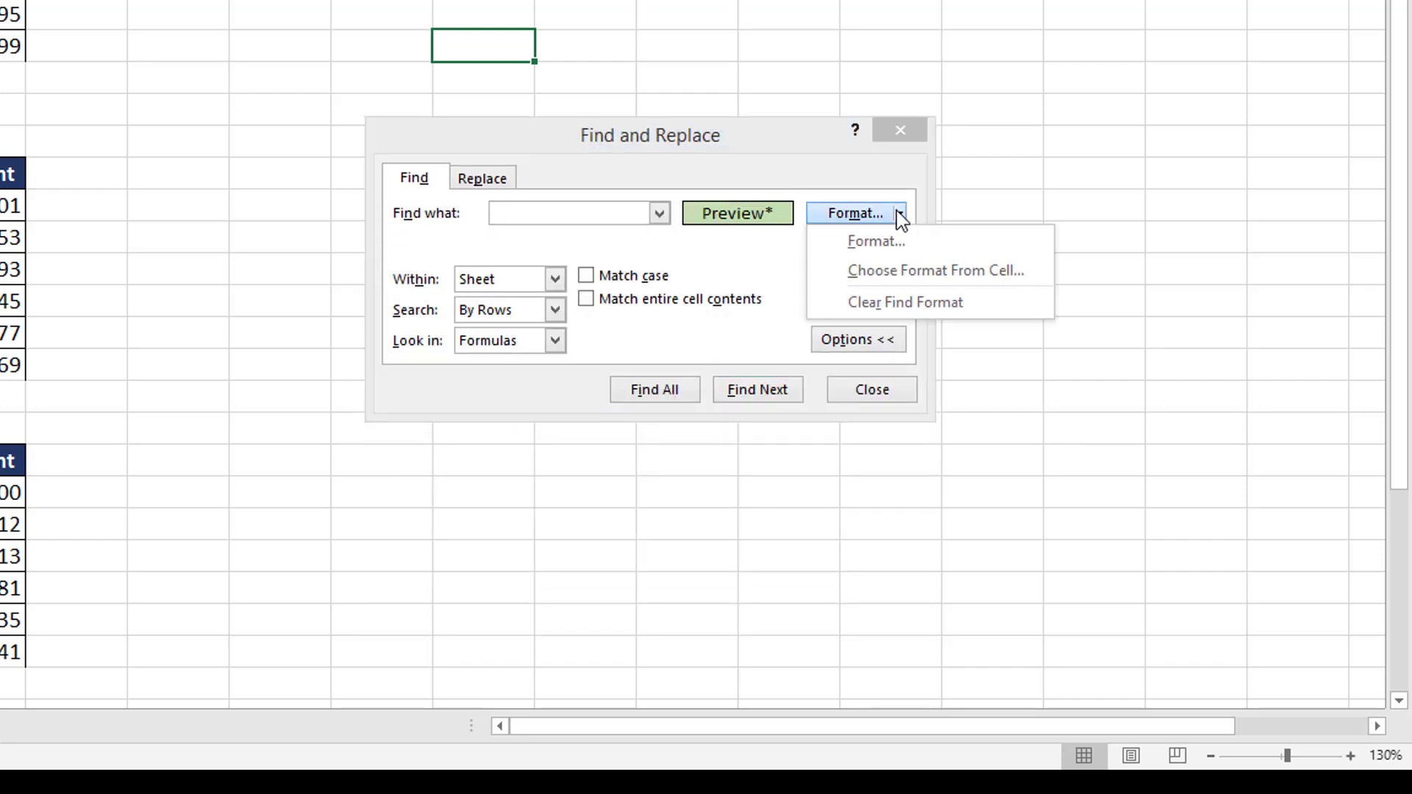
{"action": "left_click", "coordinate": [914, 303]}
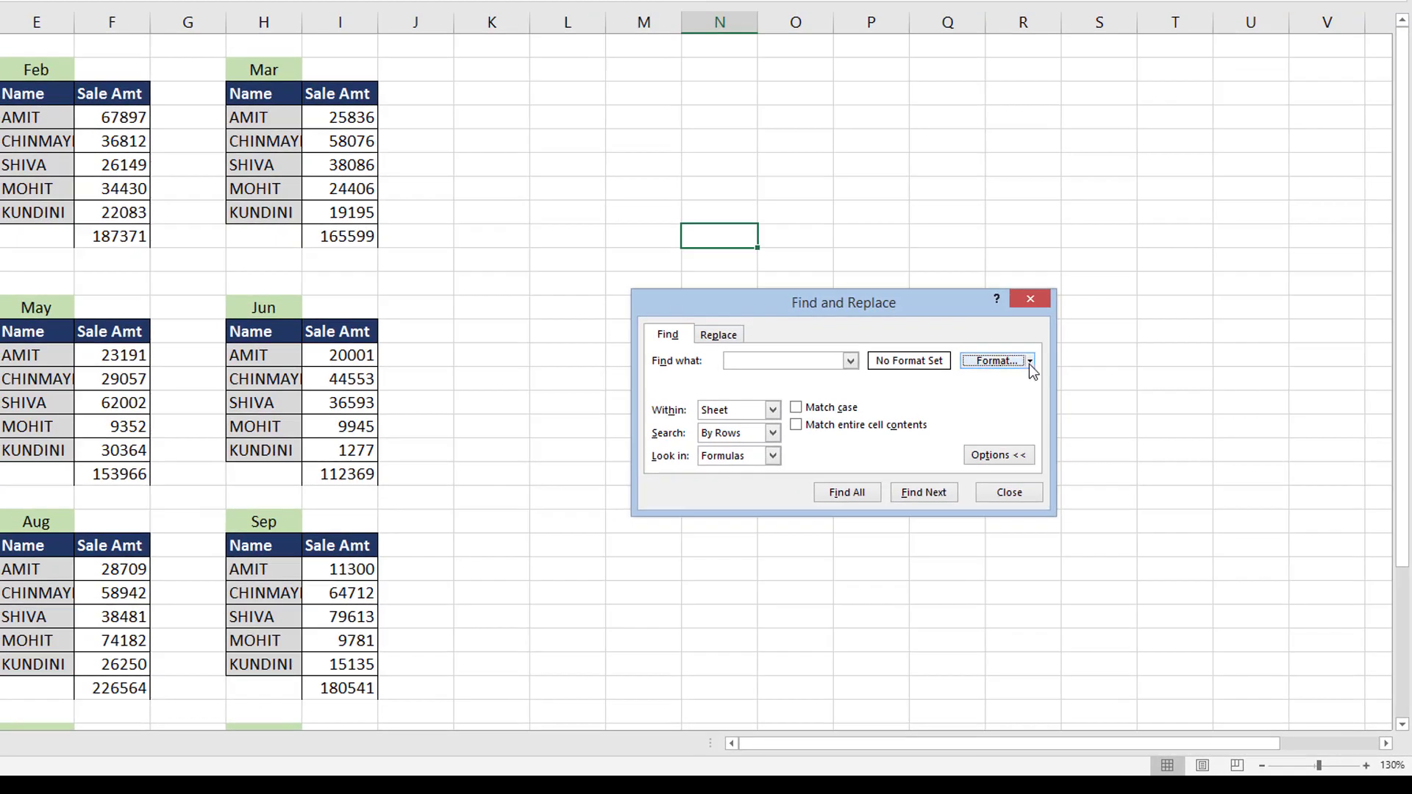
{"action": "left_click", "coordinate": [1029, 362]}
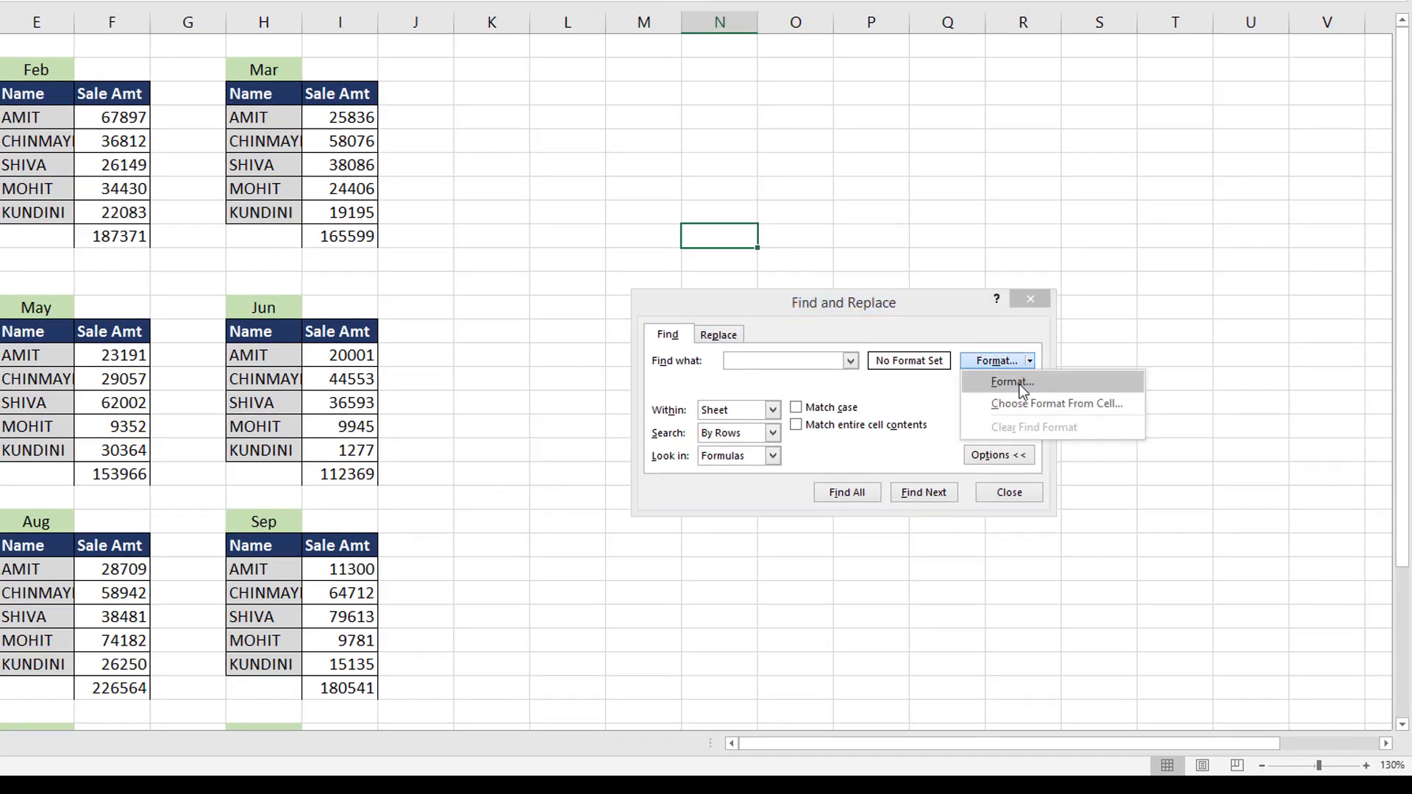
{"action": "left_click", "coordinate": [1053, 409]}
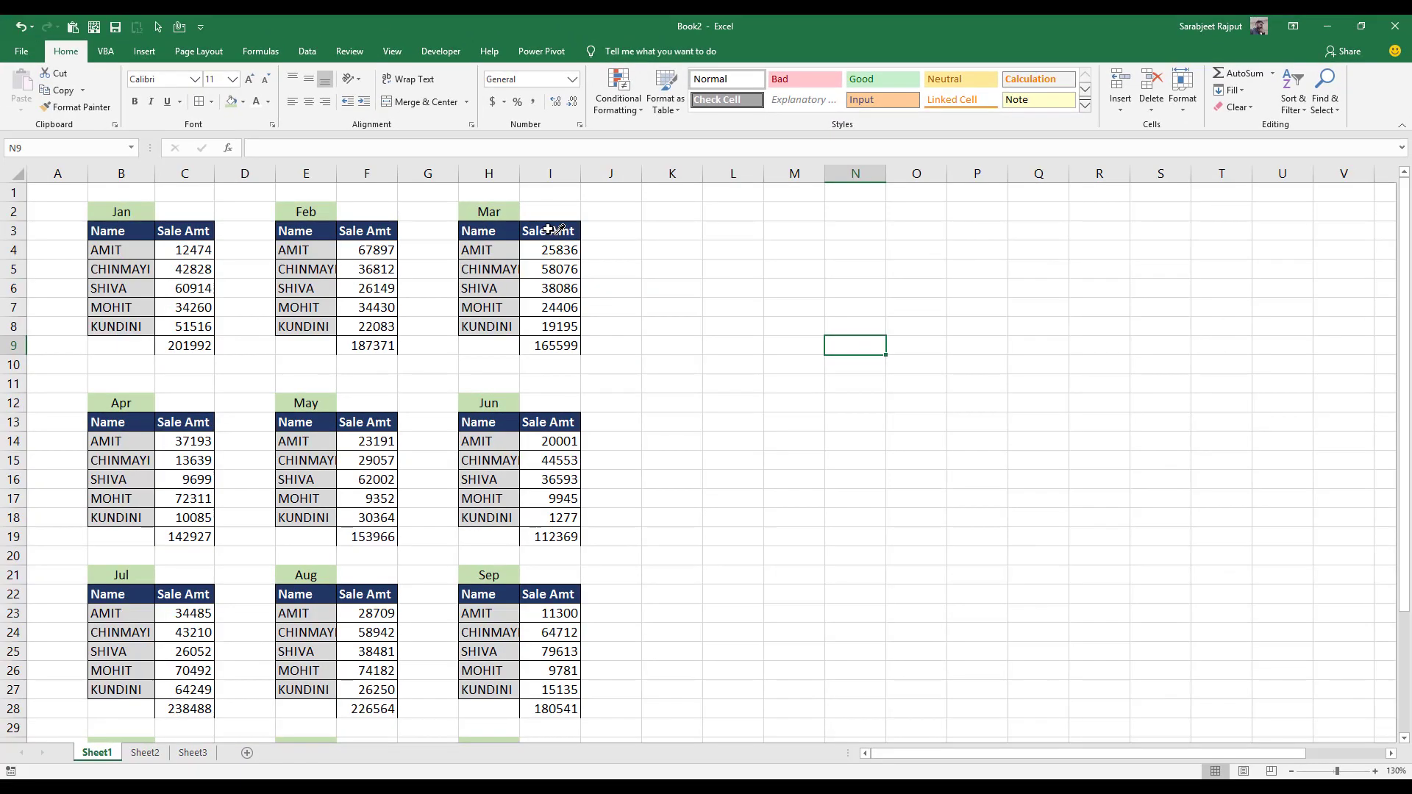
Sample the navy Sale Amt header in I3 and select all 24 matching header cells
{"action": "left_click", "coordinate": [549, 230]}
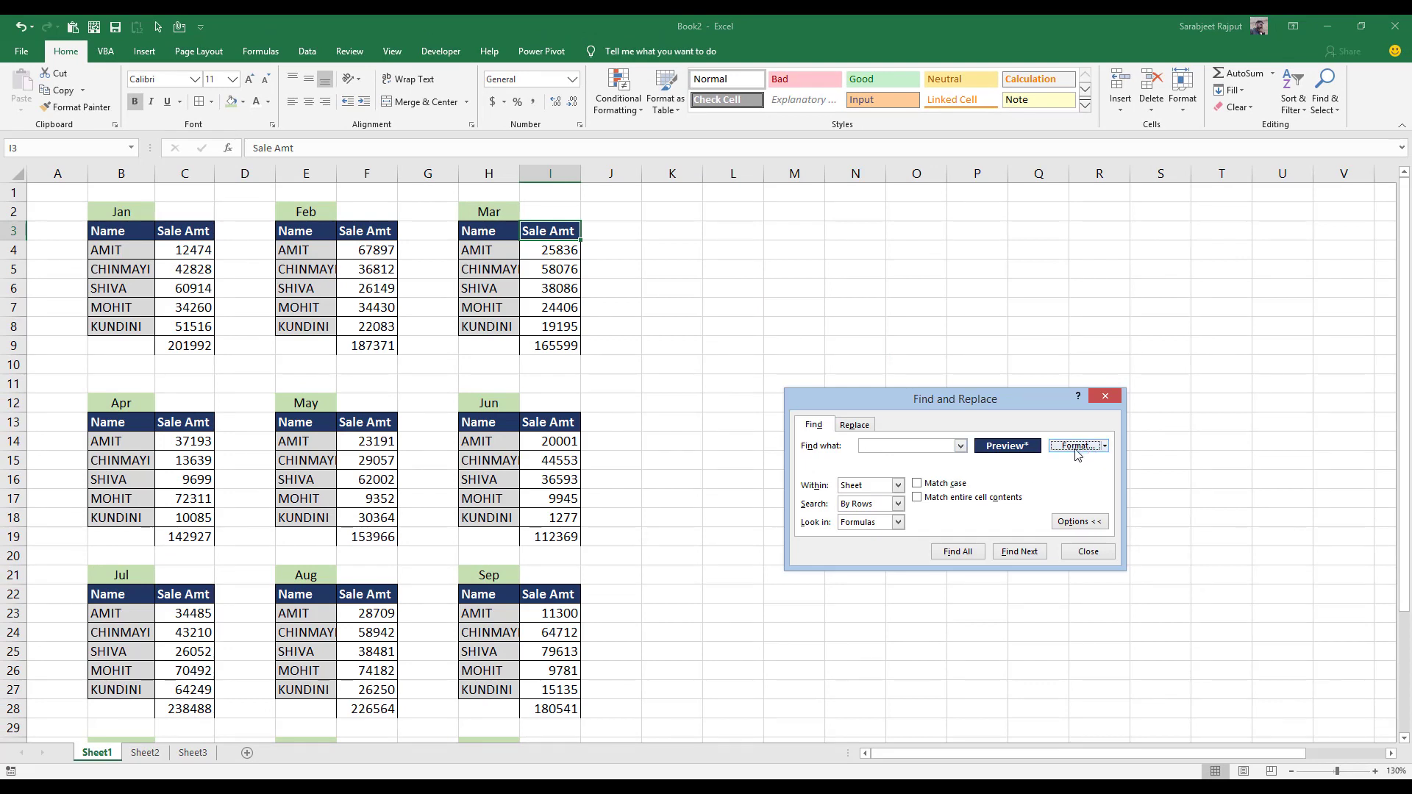
{"action": "left_click", "coordinate": [956, 552]}
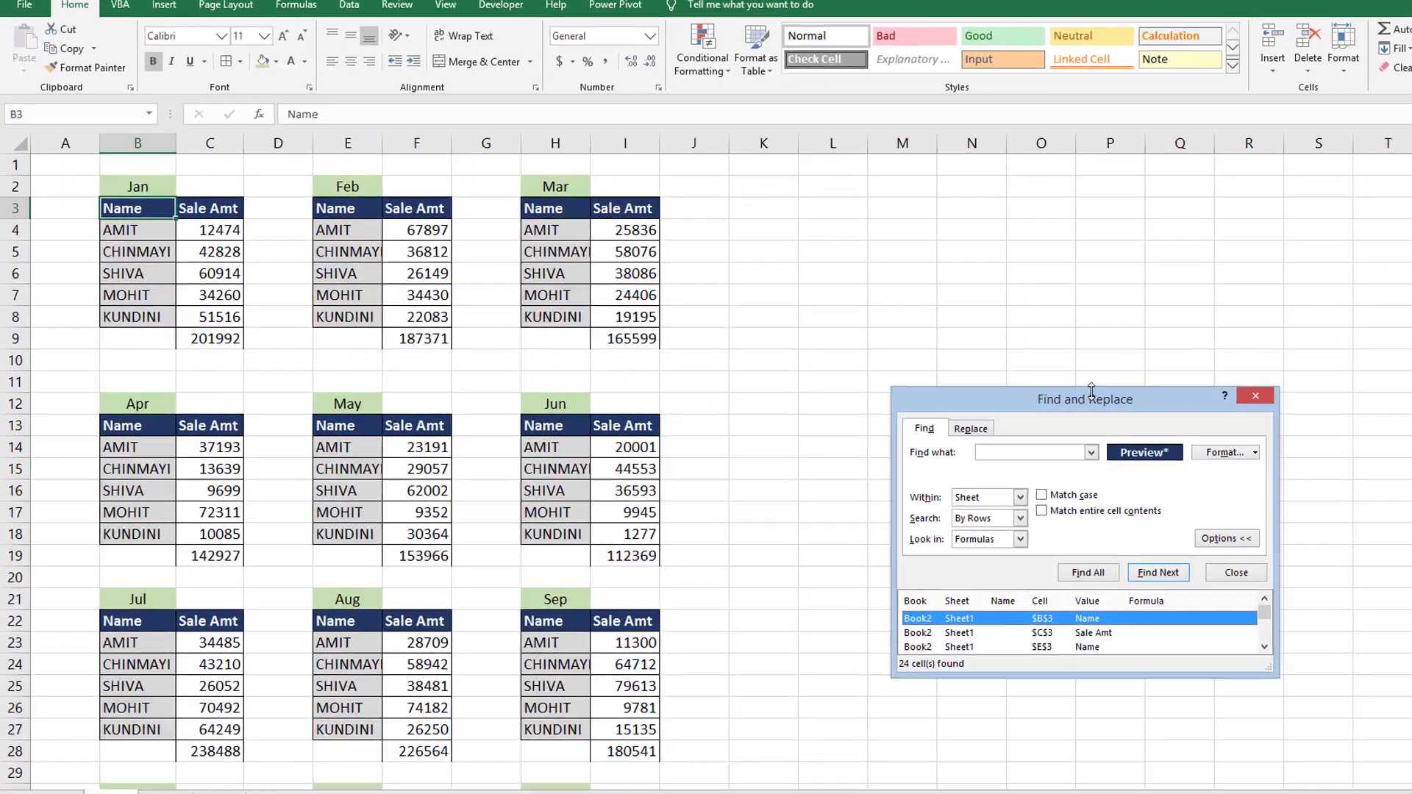
{"action": "left_click_drag", "start_coordinate": [1092, 390], "coordinate": [1092, 184]}
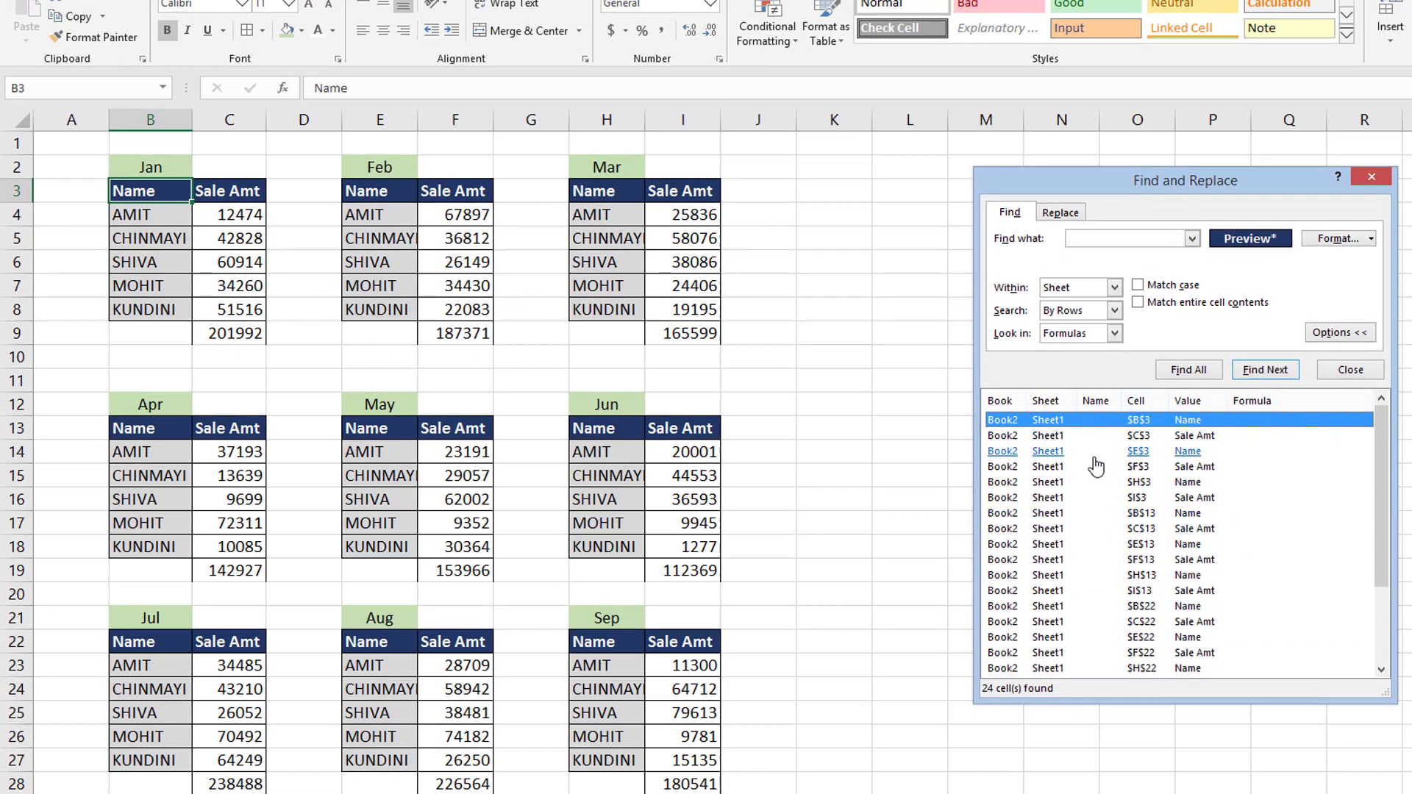
{"action": "scroll", "coordinate": [1380, 526], "scroll_direction": "down", "scroll_amount": 3}
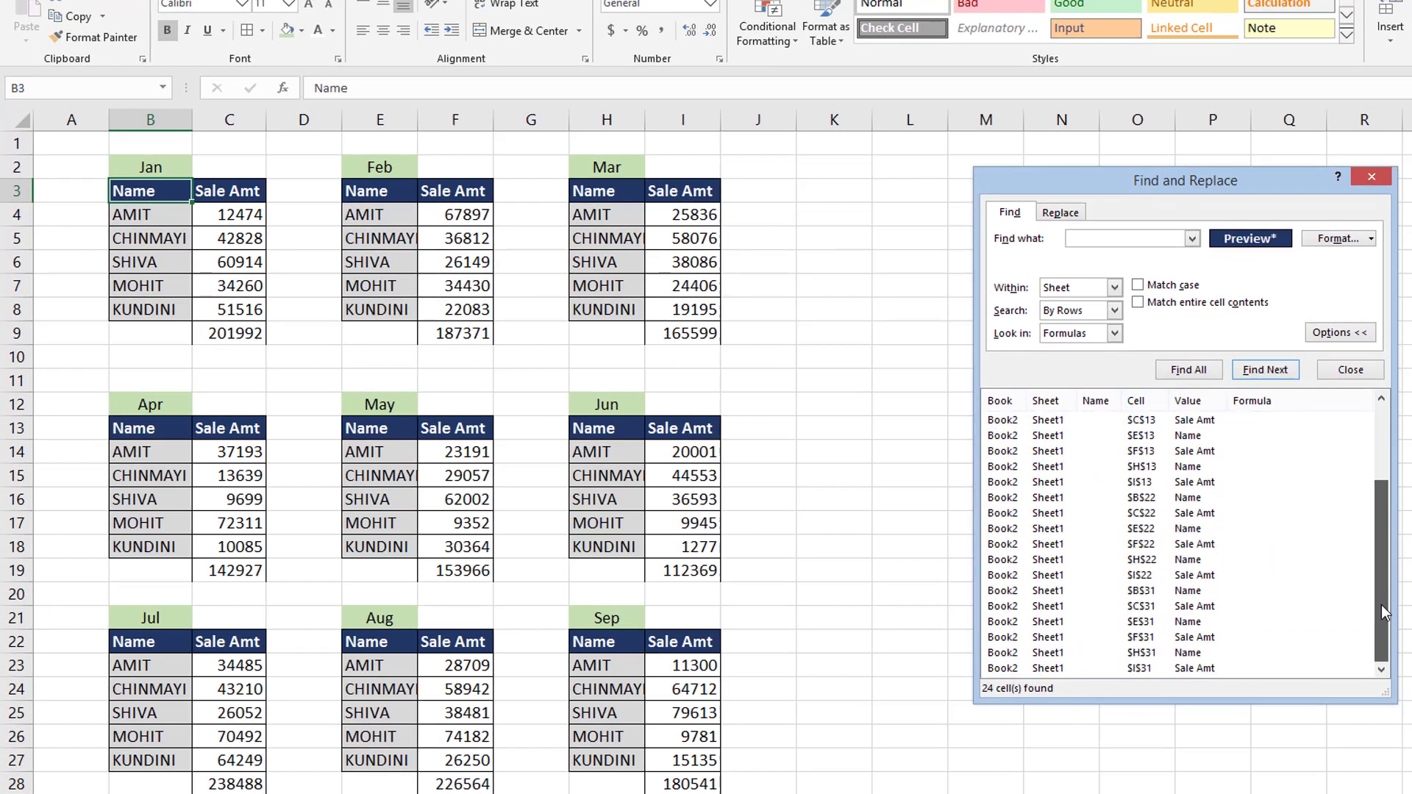
{"action": "scroll", "coordinate": [1380, 526], "scroll_direction": "up", "scroll_amount": 3}
{"action": "left_click", "coordinate": [1116, 451]}
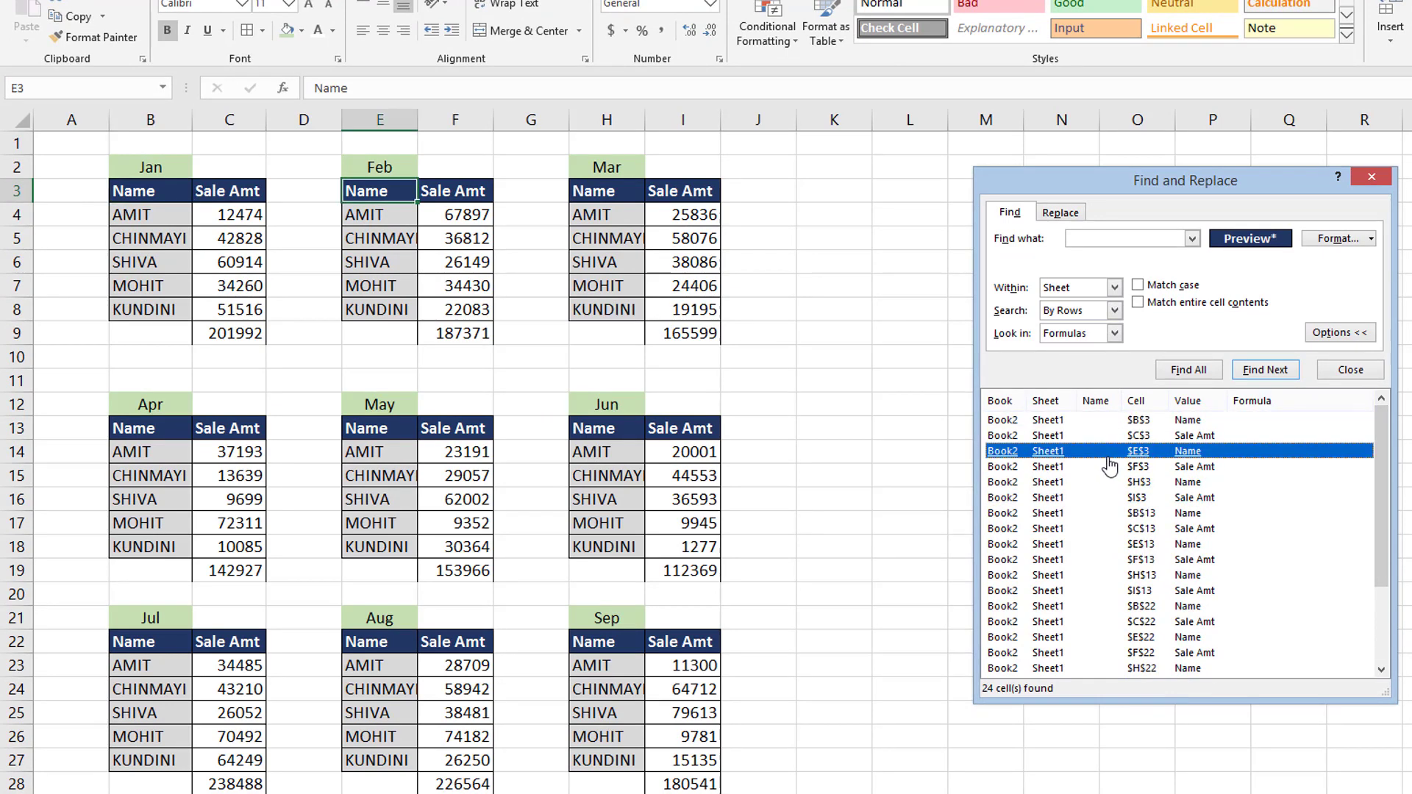
{"action": "key", "text": "ctrl+a"}
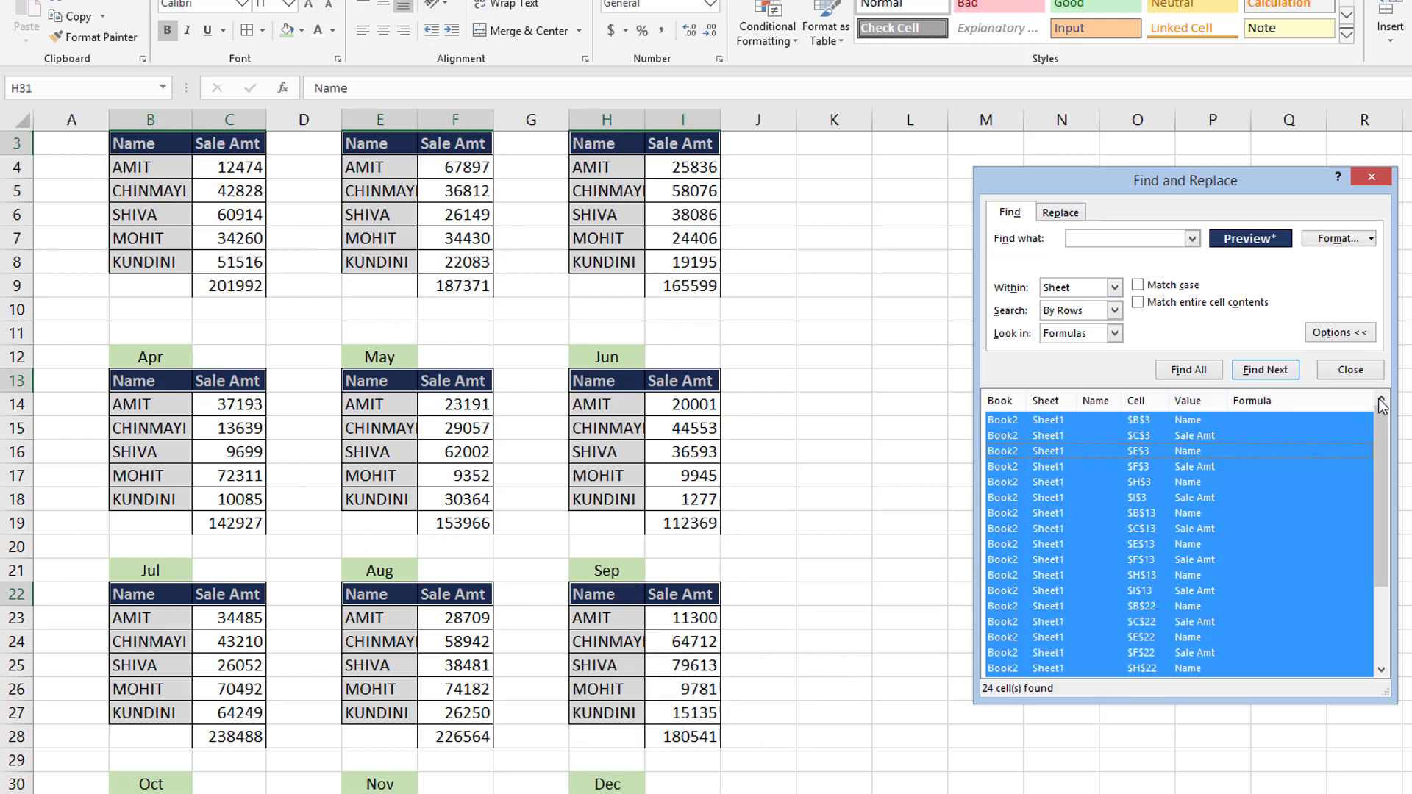
Fill the 24 selected Name and Sale Amt headers dark grey, leaving their text non-italic
{"action": "left_click", "coordinate": [1357, 369]}
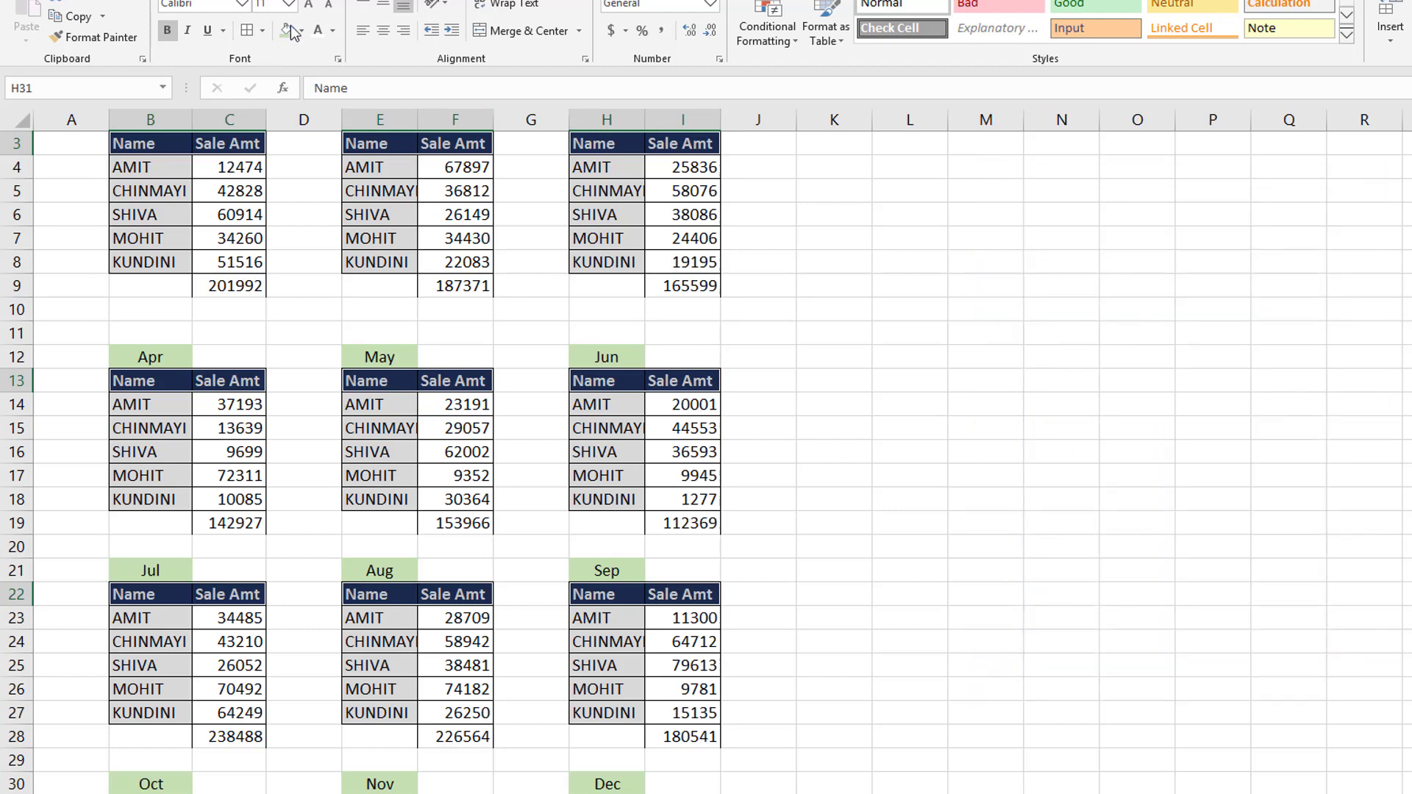
{"action": "left_click", "coordinate": [301, 30]}
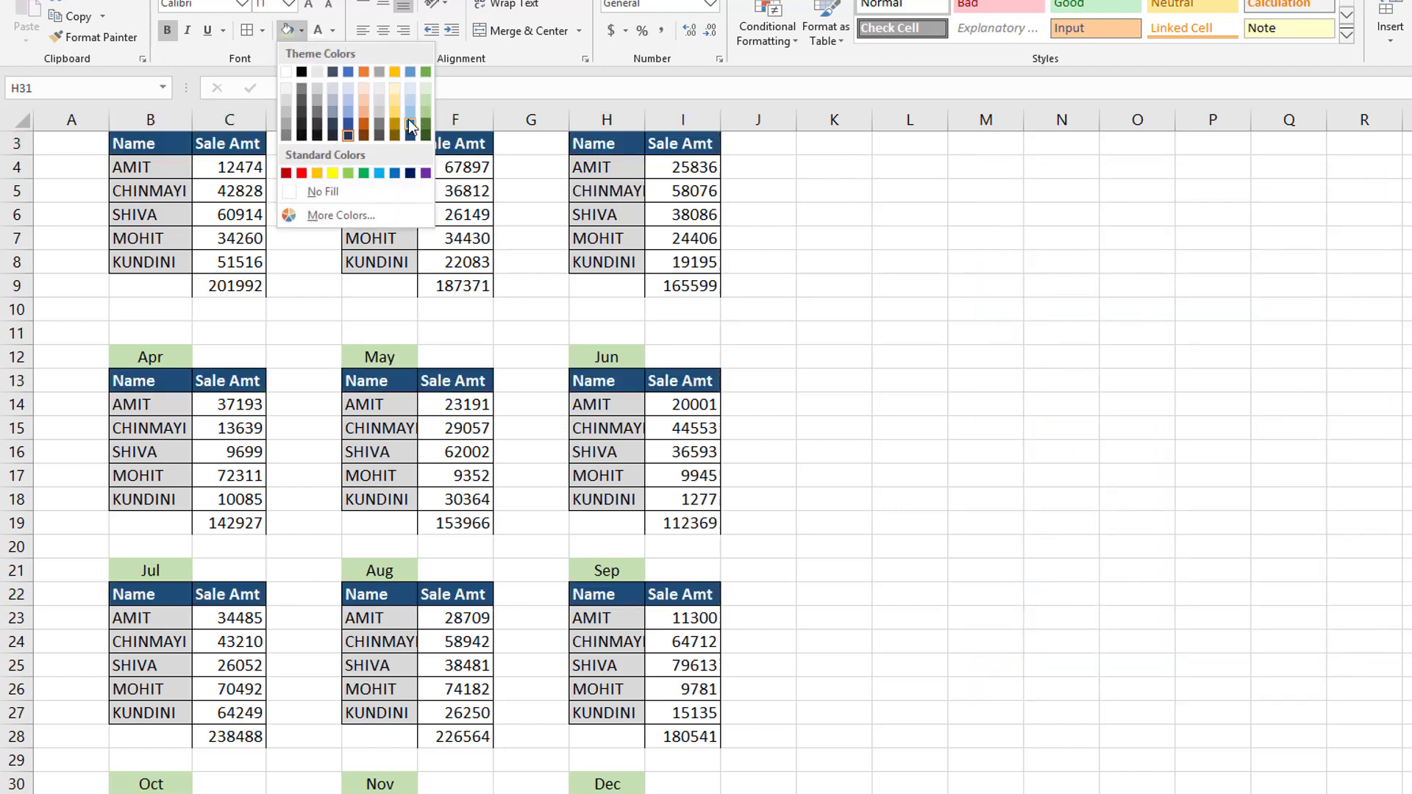
{"action": "left_click", "coordinate": [302, 95]}
{"action": "scroll", "coordinate": [478, 350], "scroll_direction": "up", "scroll_amount": 1}
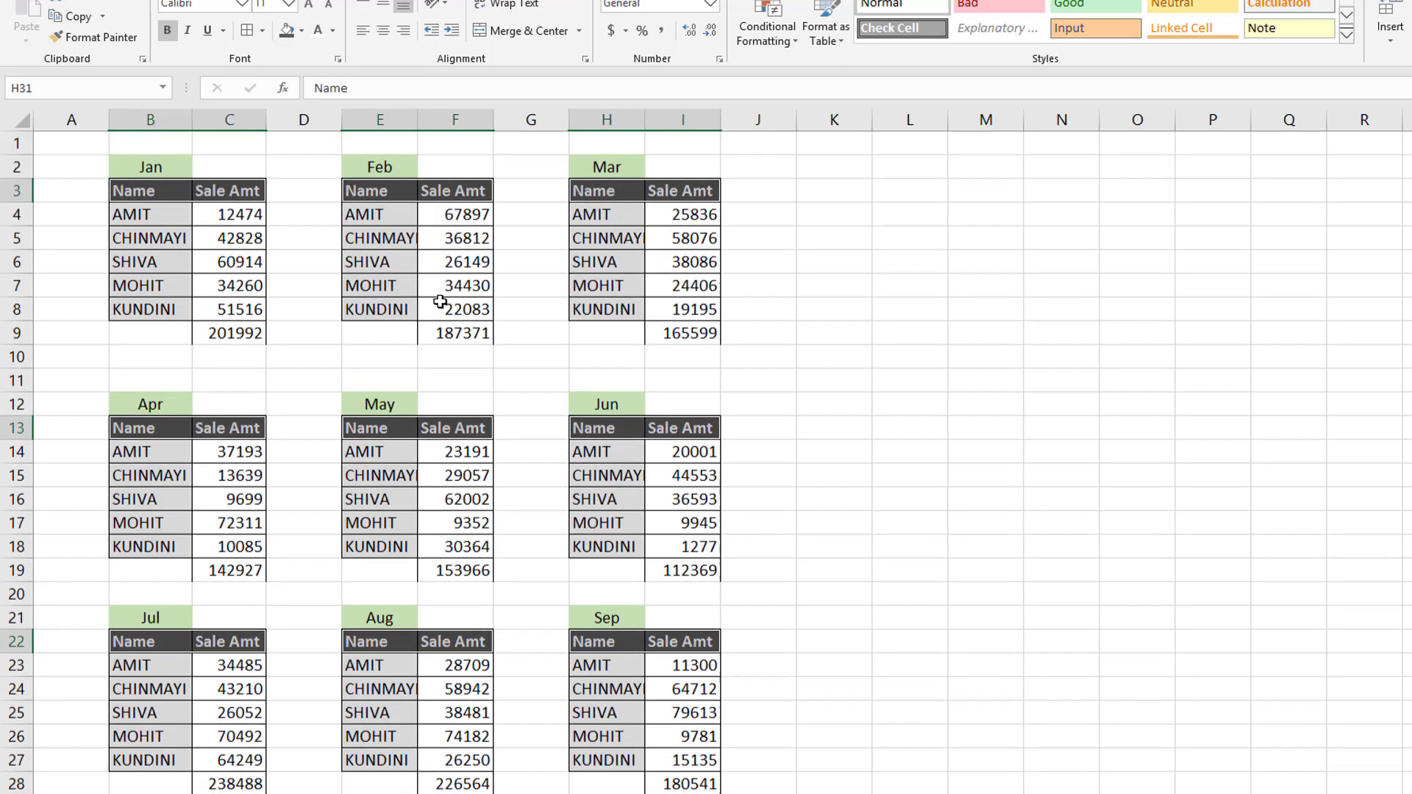
{"action": "scroll", "coordinate": [258, 135], "scroll_direction": "down", "scroll_amount": 5}
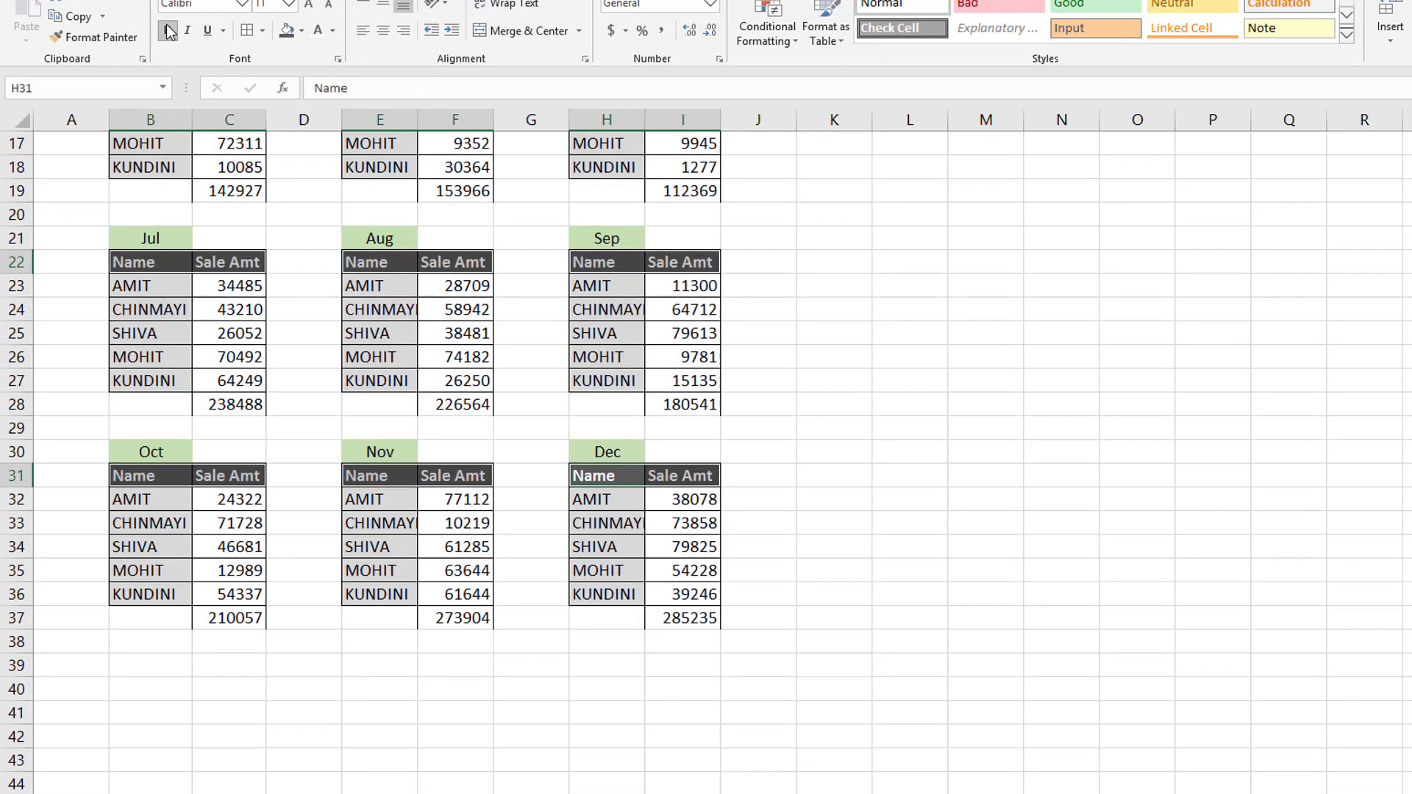
{"action": "scroll", "coordinate": [257, 135], "scroll_direction": "up", "scroll_amount": 4}
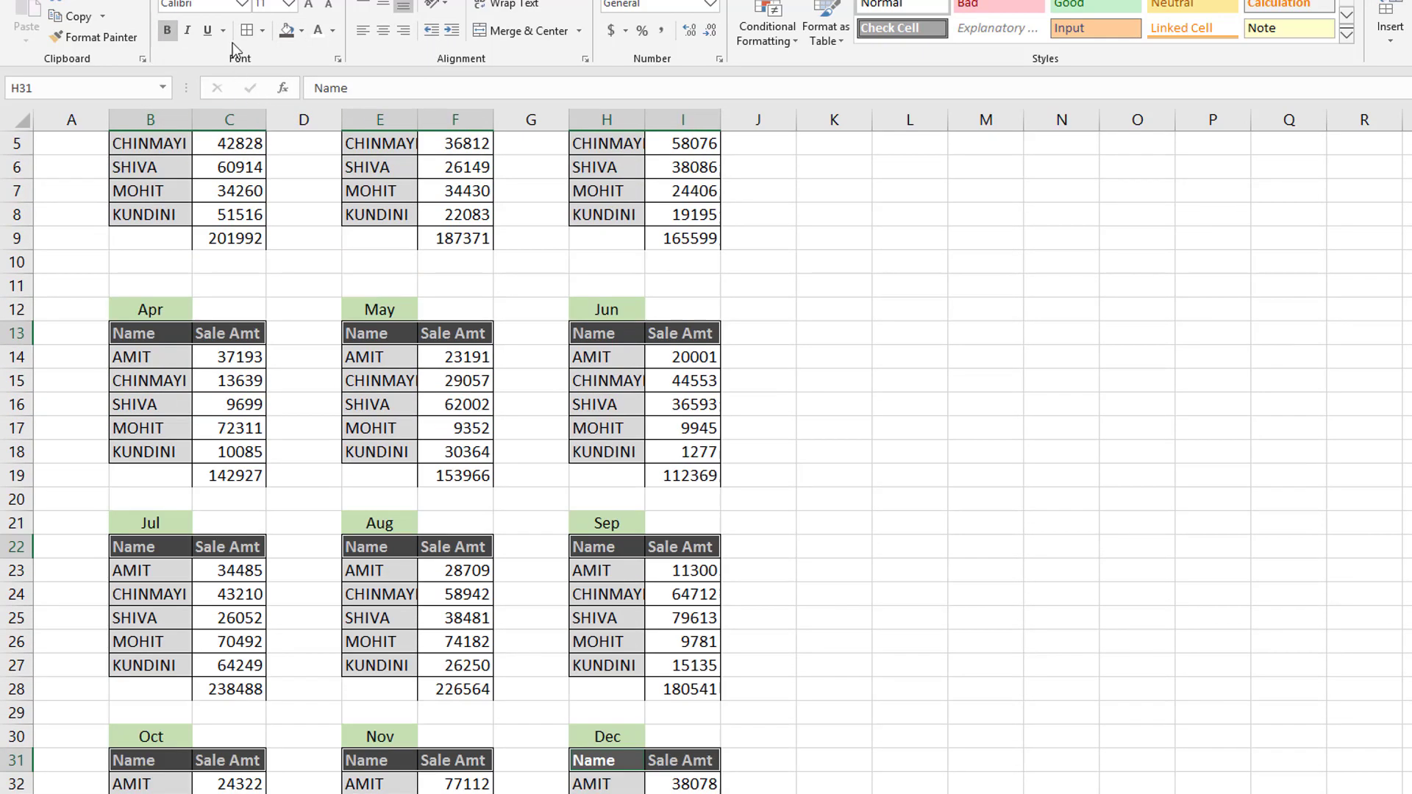
{"action": "left_click", "coordinate": [187, 31]}
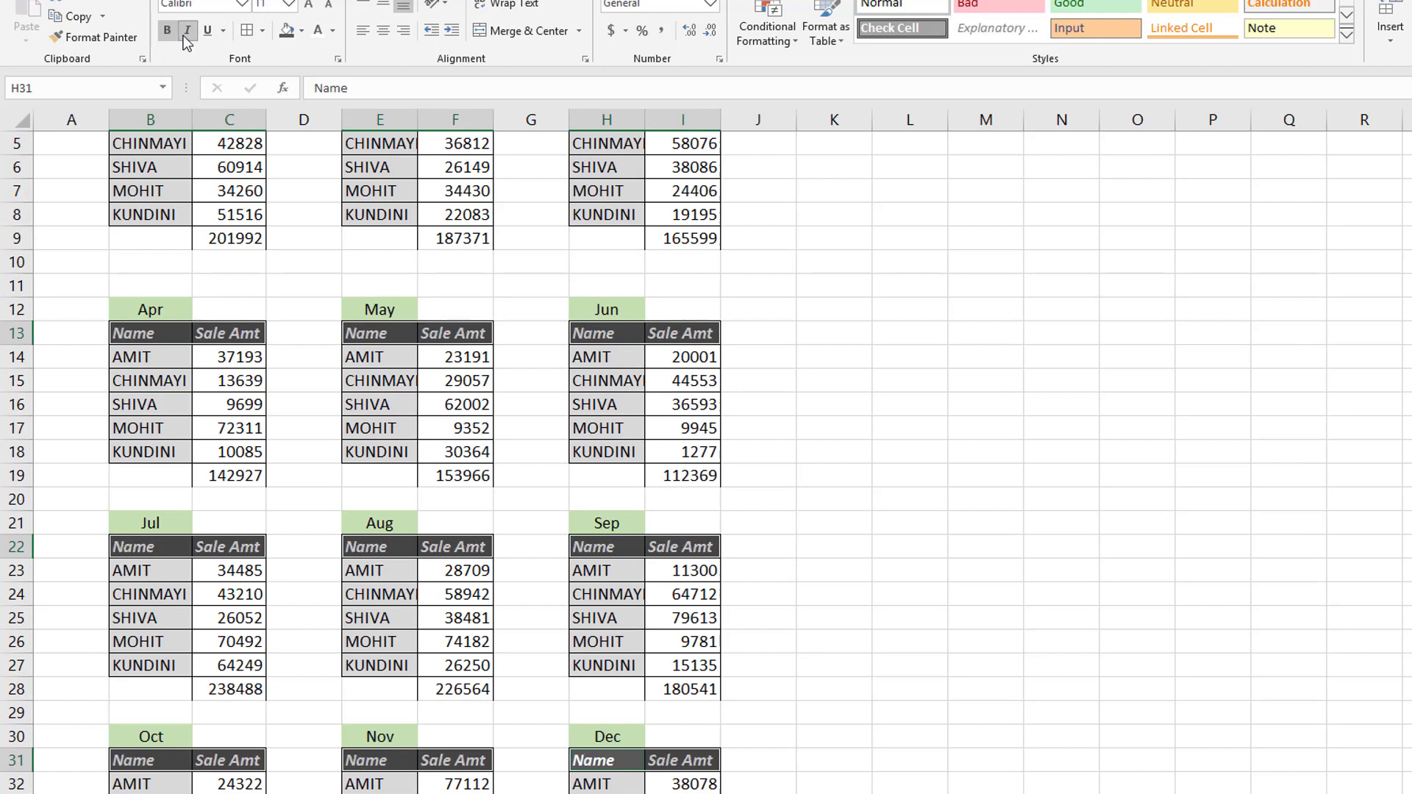
{"action": "left_click", "coordinate": [190, 35]}
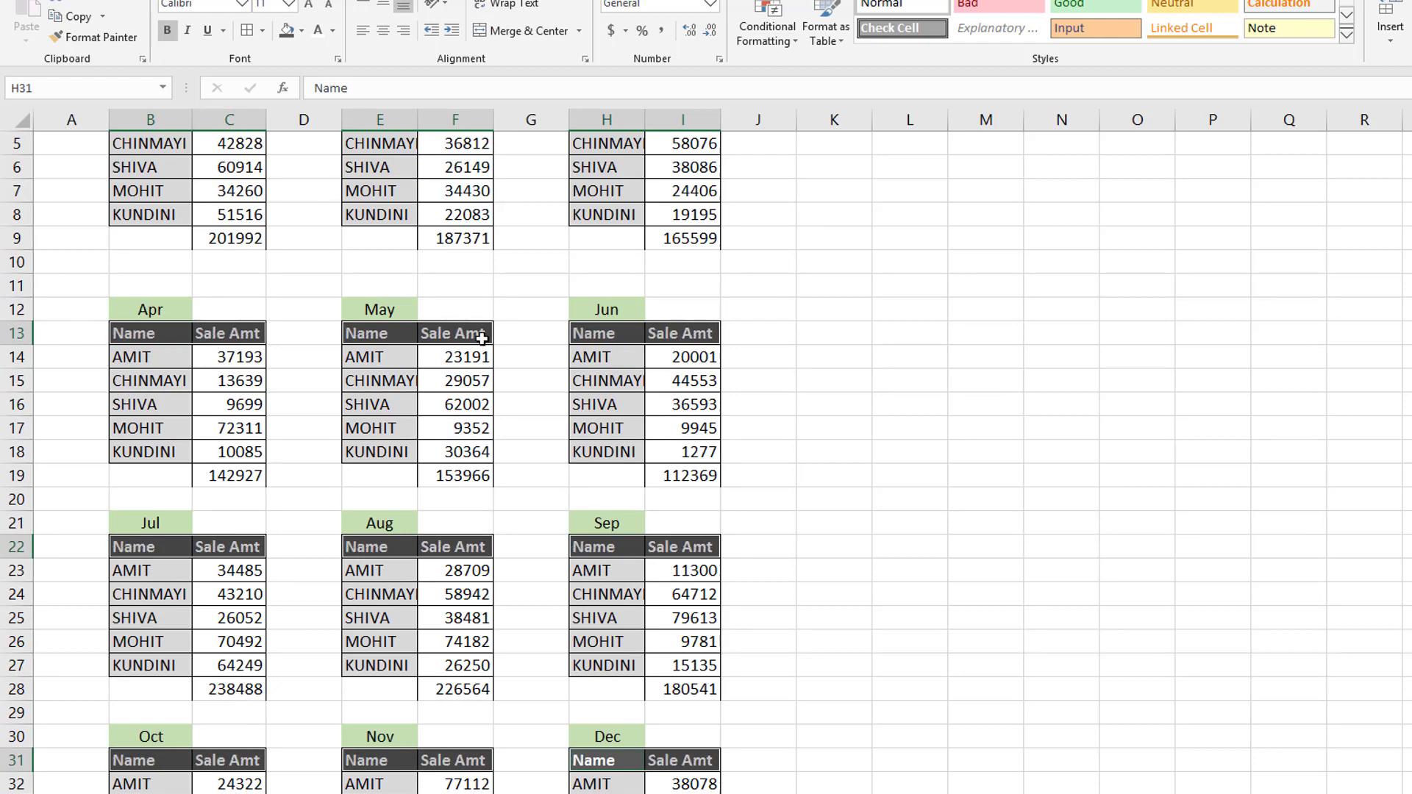
{"action": "scroll", "coordinate": [432, 338], "scroll_direction": "up", "scroll_amount": 2}
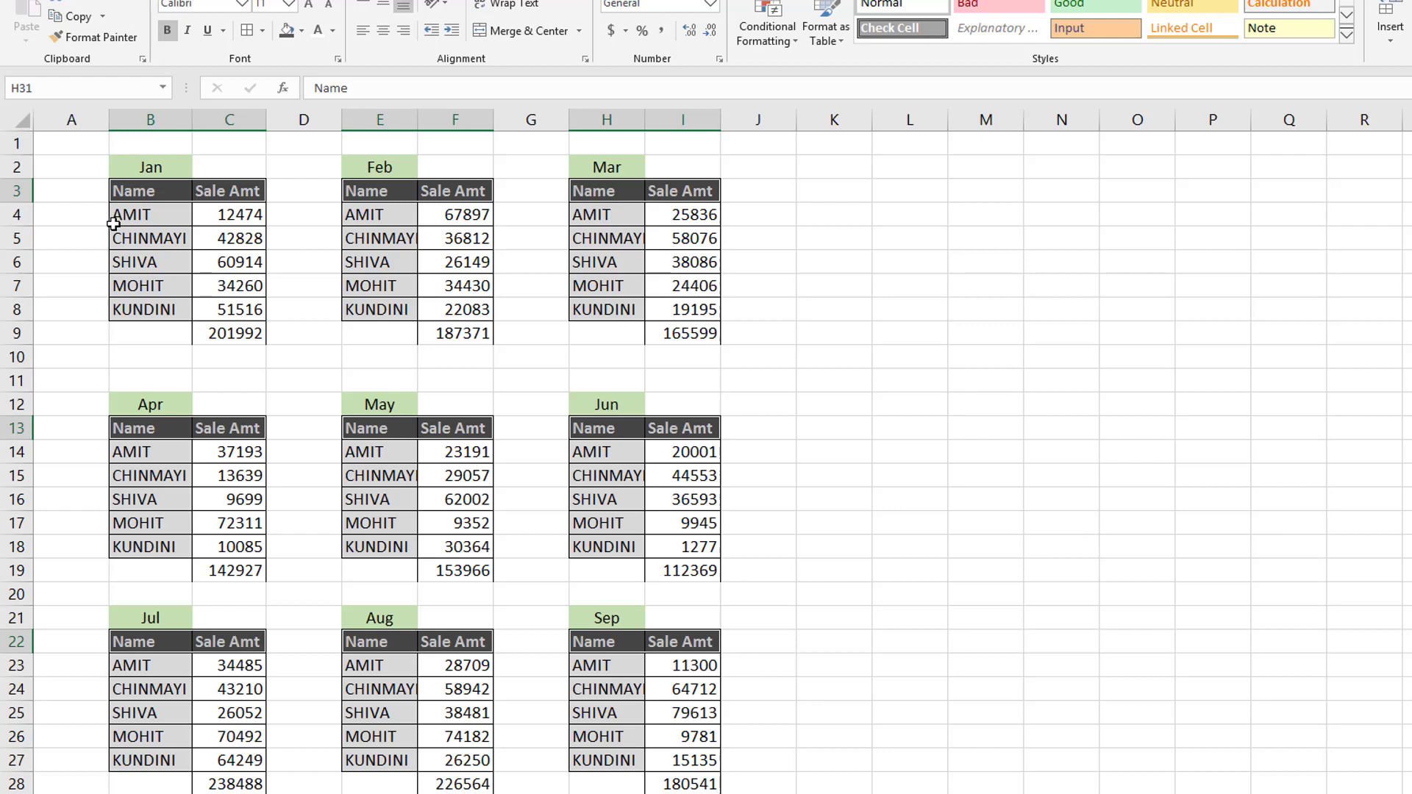
{"action": "left_click", "coordinate": [811, 371]}
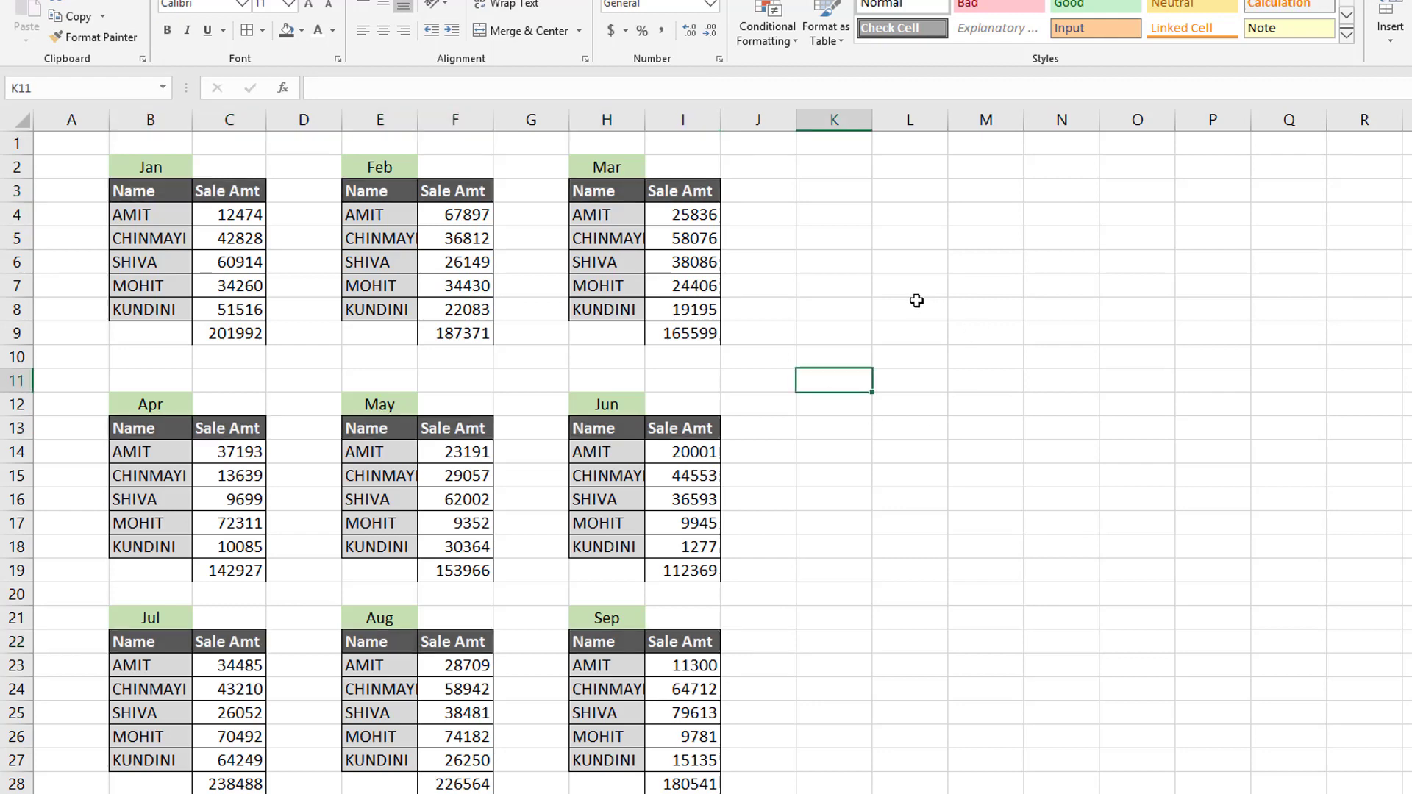
{"action": "key", "text": "ctrl+h"}
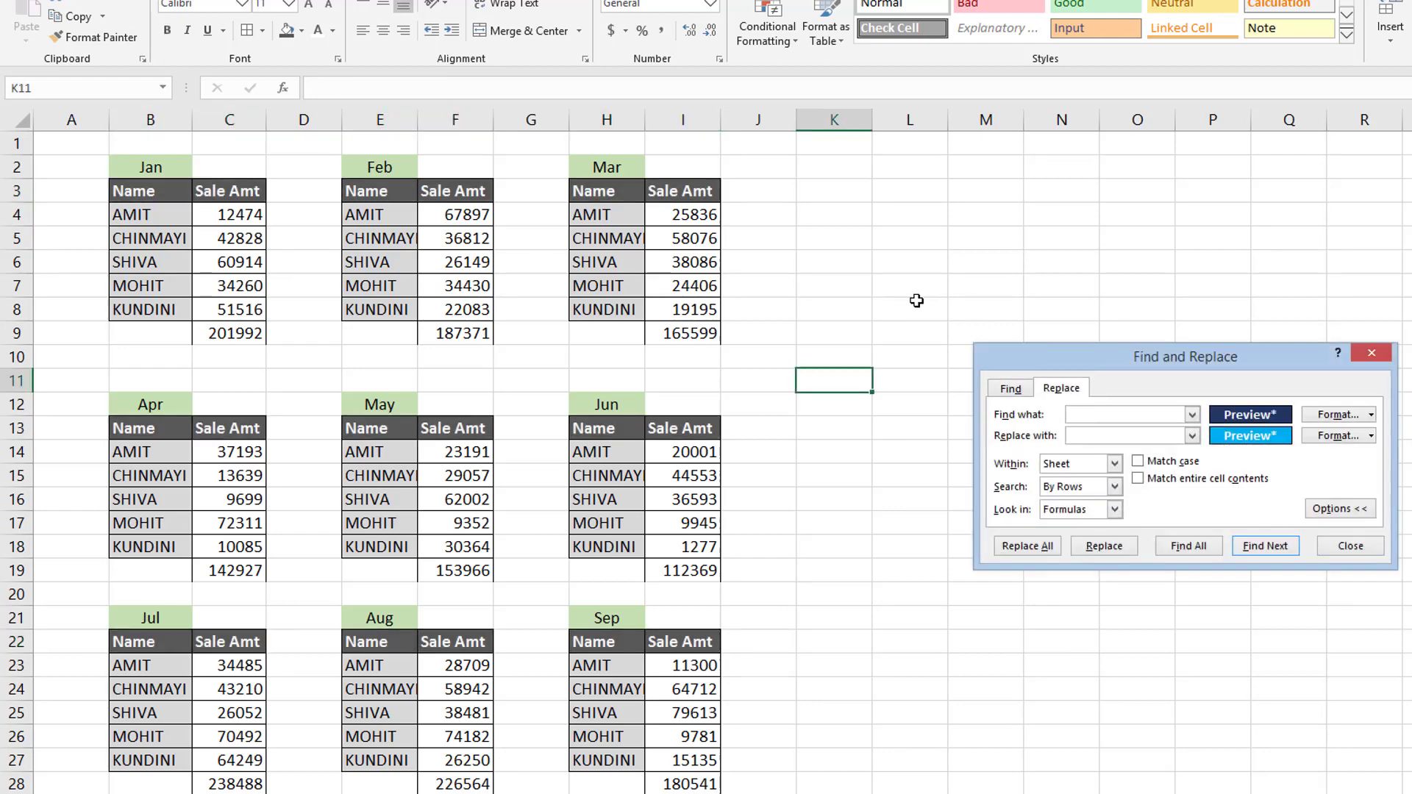
Clear both the Find and Replace format conditions and enter =sum as the search text
{"action": "left_click", "coordinate": [1372, 415]}
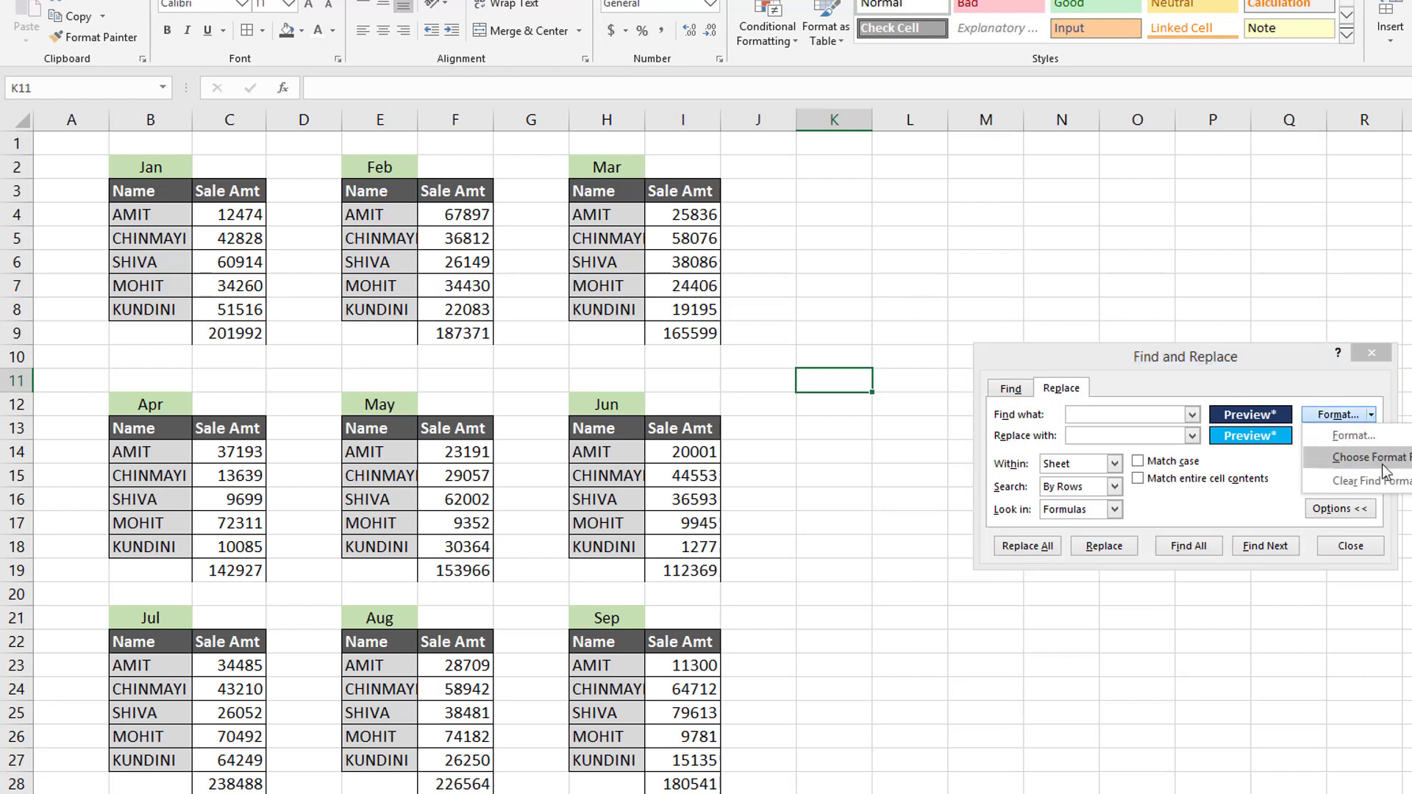
{"action": "left_click", "coordinate": [1383, 481]}
{"action": "left_click", "coordinate": [1372, 436]}
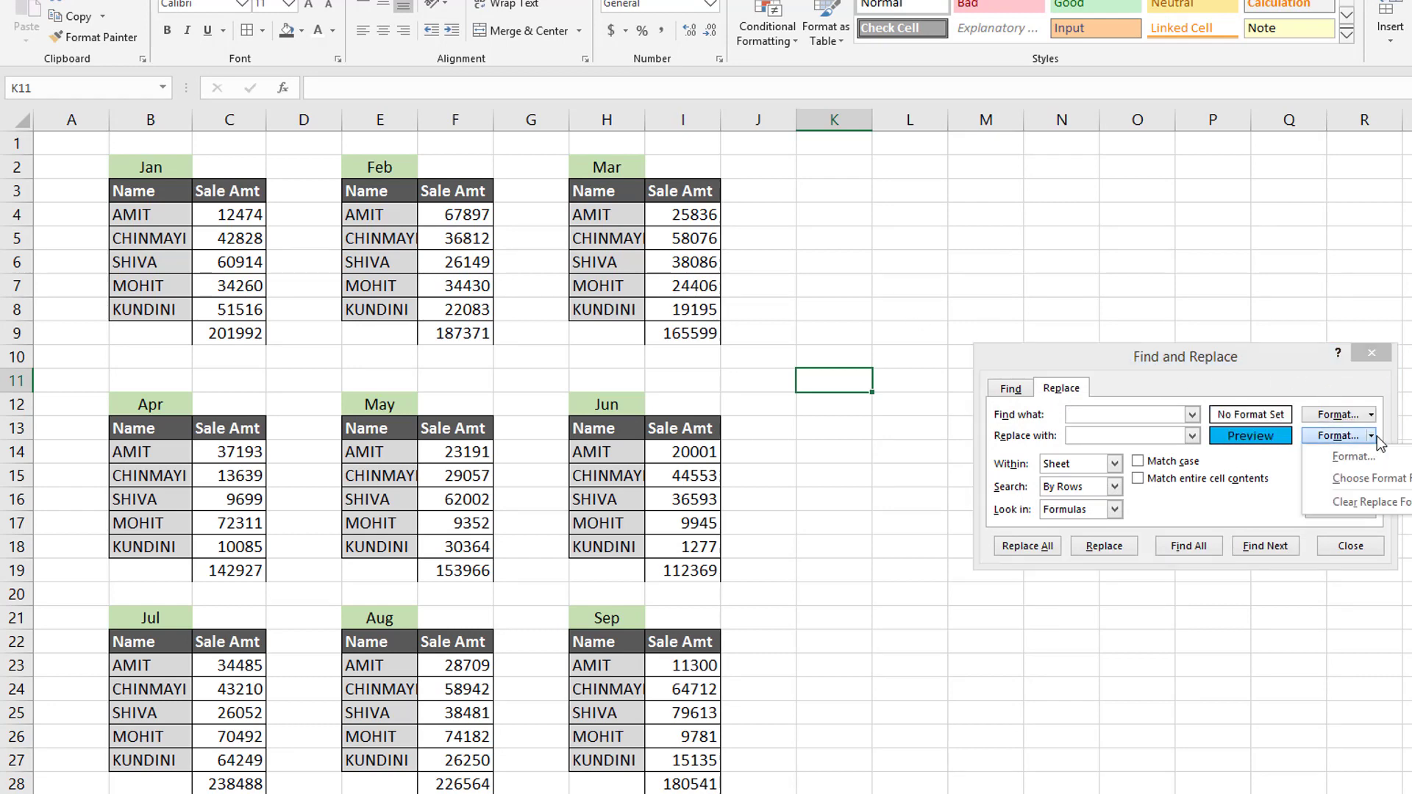
{"action": "left_click", "coordinate": [1389, 501]}
{"action": "left_click", "coordinate": [1093, 421]}
{"action": "type", "text": "=sum"}
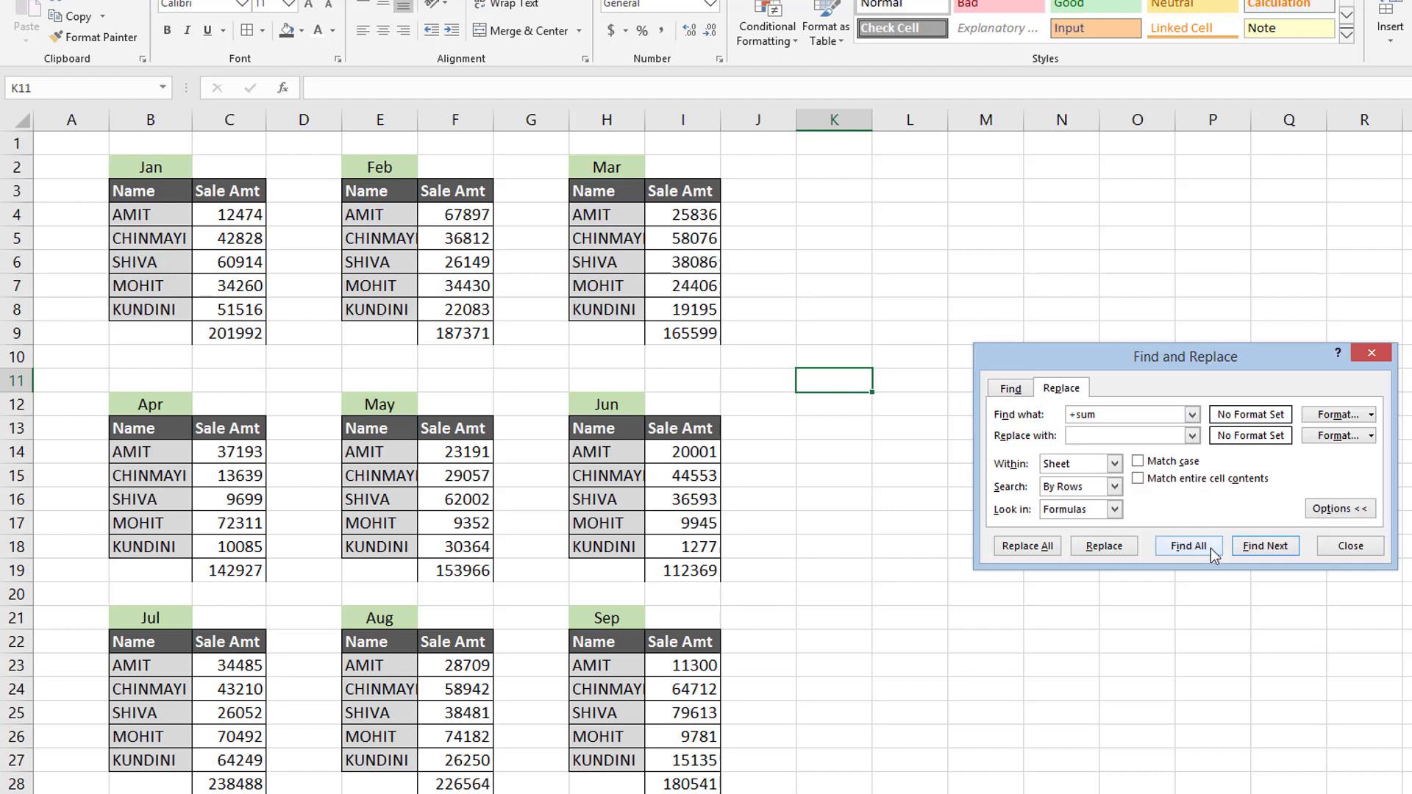
Switch Find and Replace to the Find tab and correct the =sum search term
{"action": "left_click", "coordinate": [1172, 551]}
{"action": "left_click_drag", "start_coordinate": [1109, 684], "coordinate": [1110, 722]}
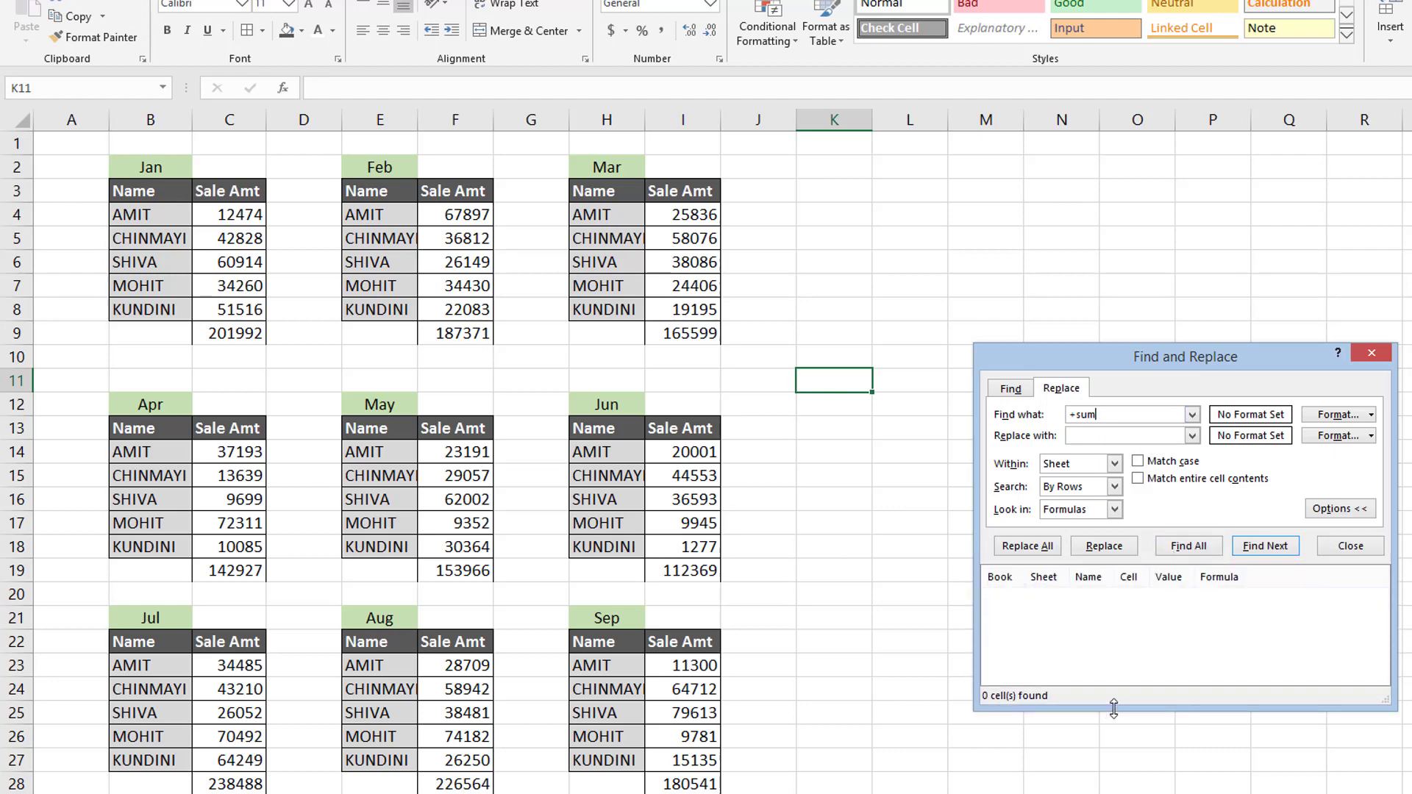
{"action": "left_click", "coordinate": [1019, 392]}
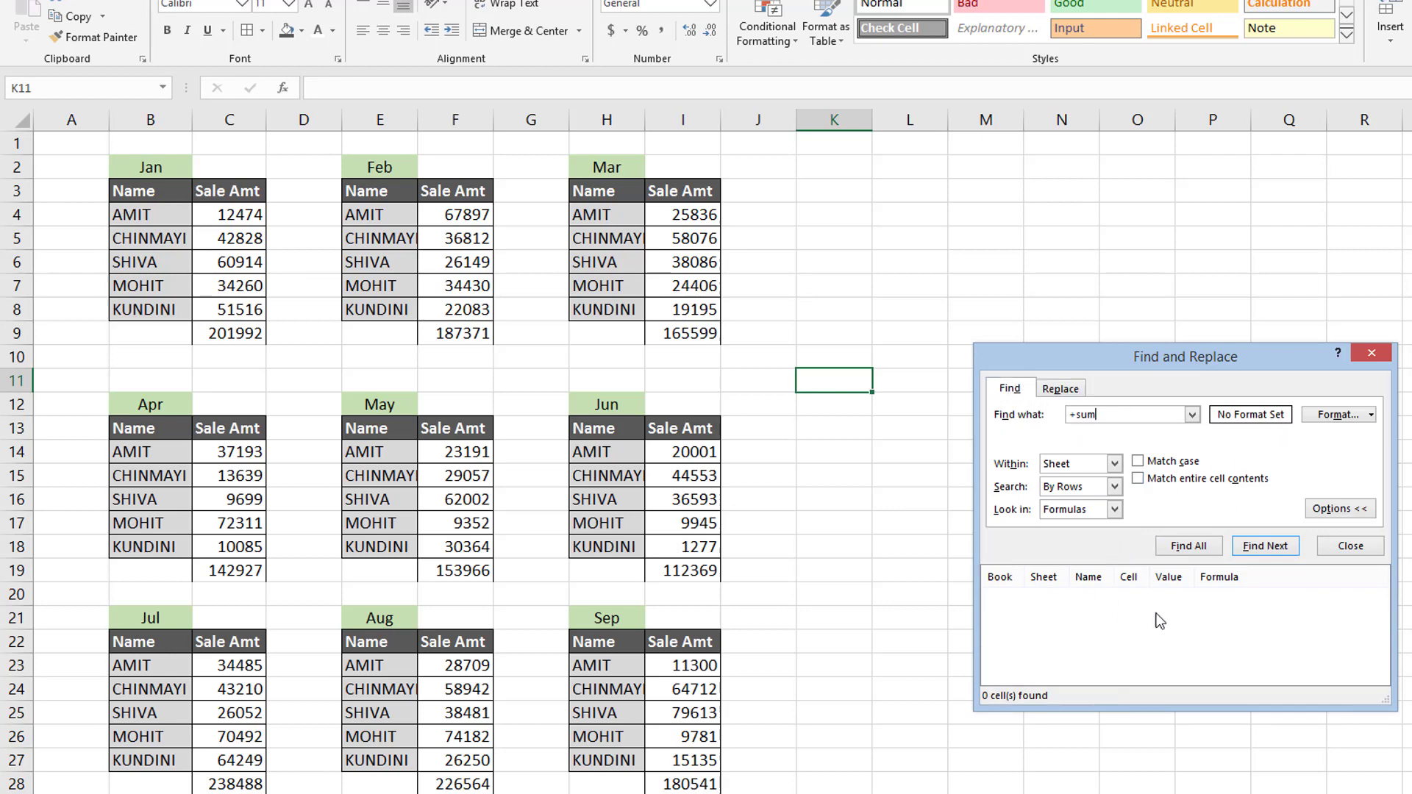
{"action": "left_click", "coordinate": [1198, 548]}
{"action": "left_click", "coordinate": [868, 456]}
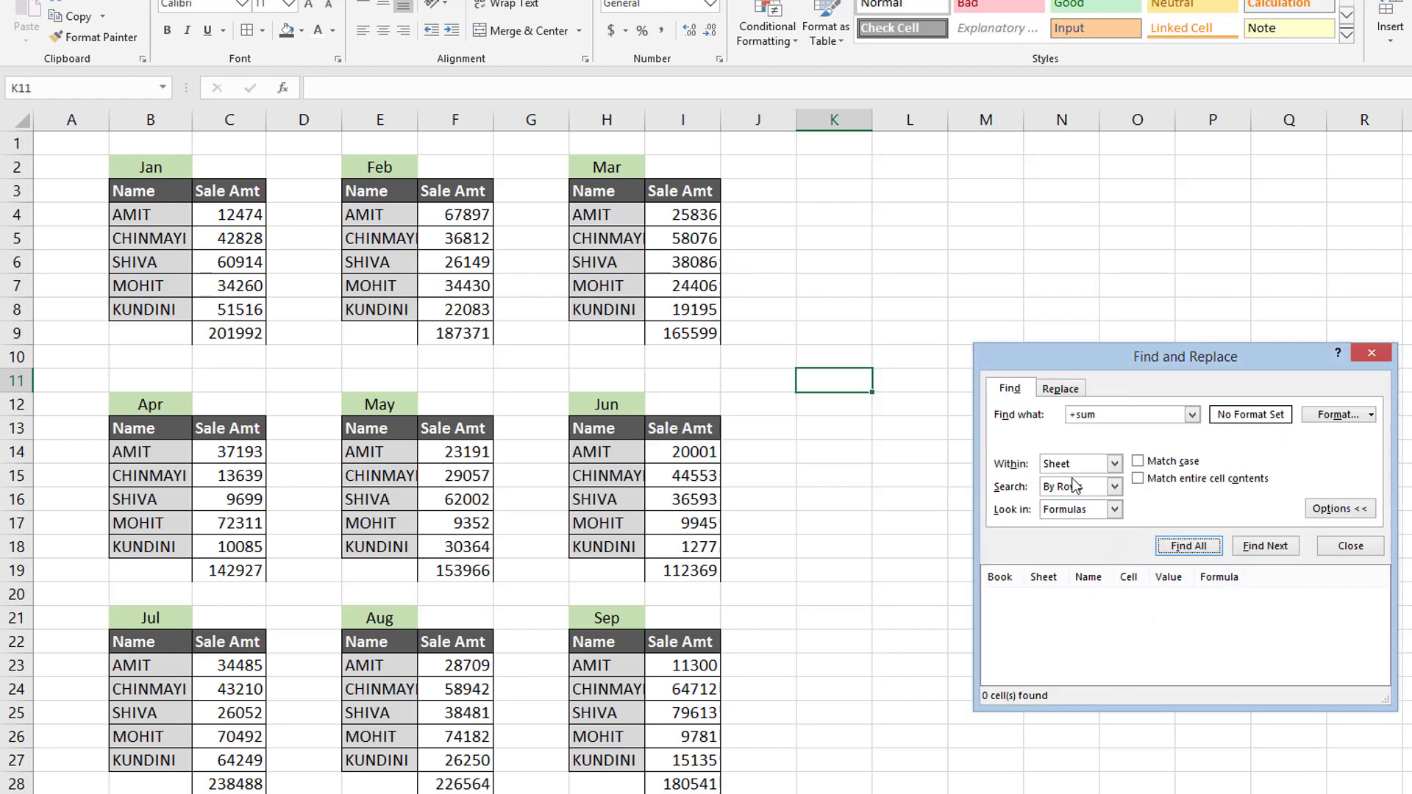
{"action": "left_click", "coordinate": [1119, 416]}
{"action": "left_click", "coordinate": [1078, 411]}
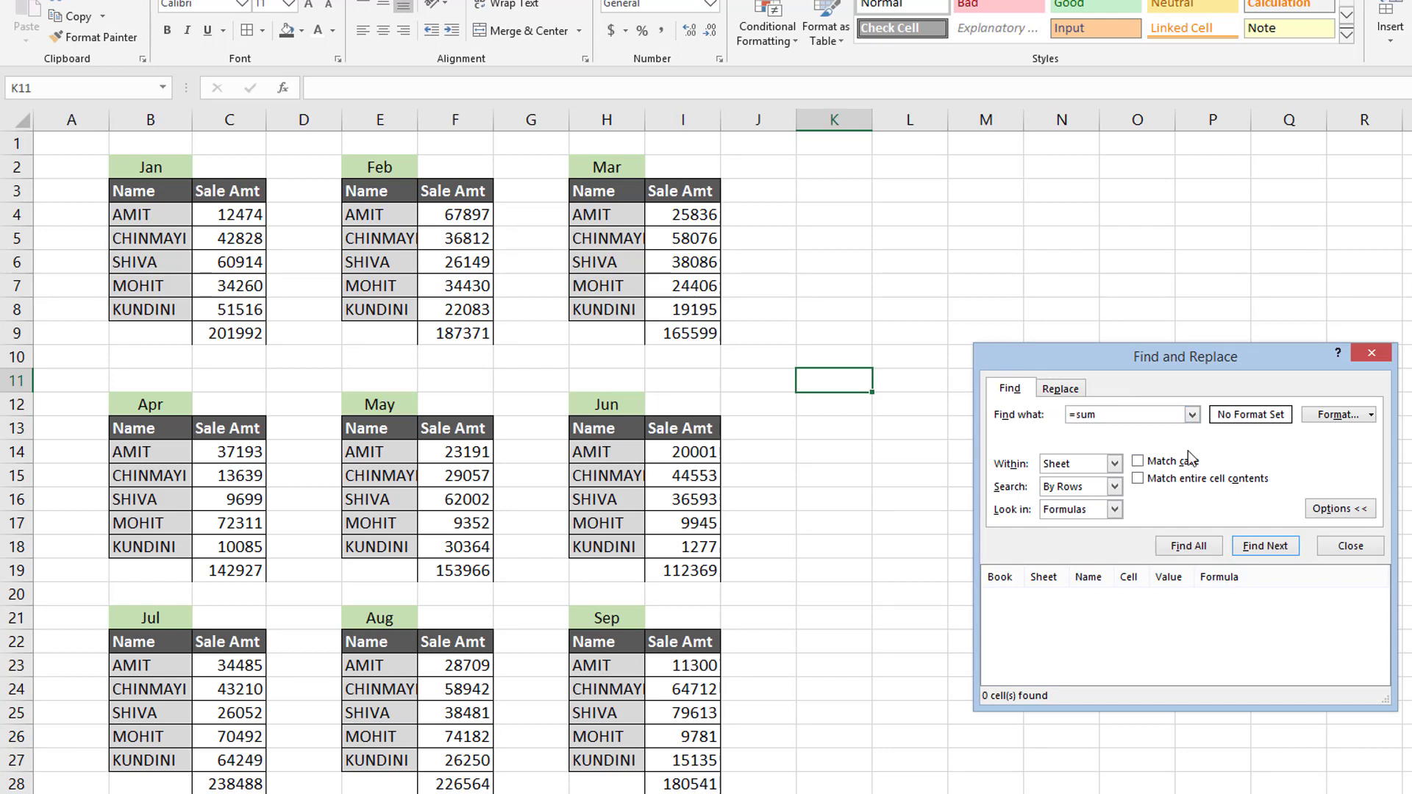
Find all twelve =sum total cells, select every result, and close the dialog
{"action": "left_click", "coordinate": [1175, 552]}
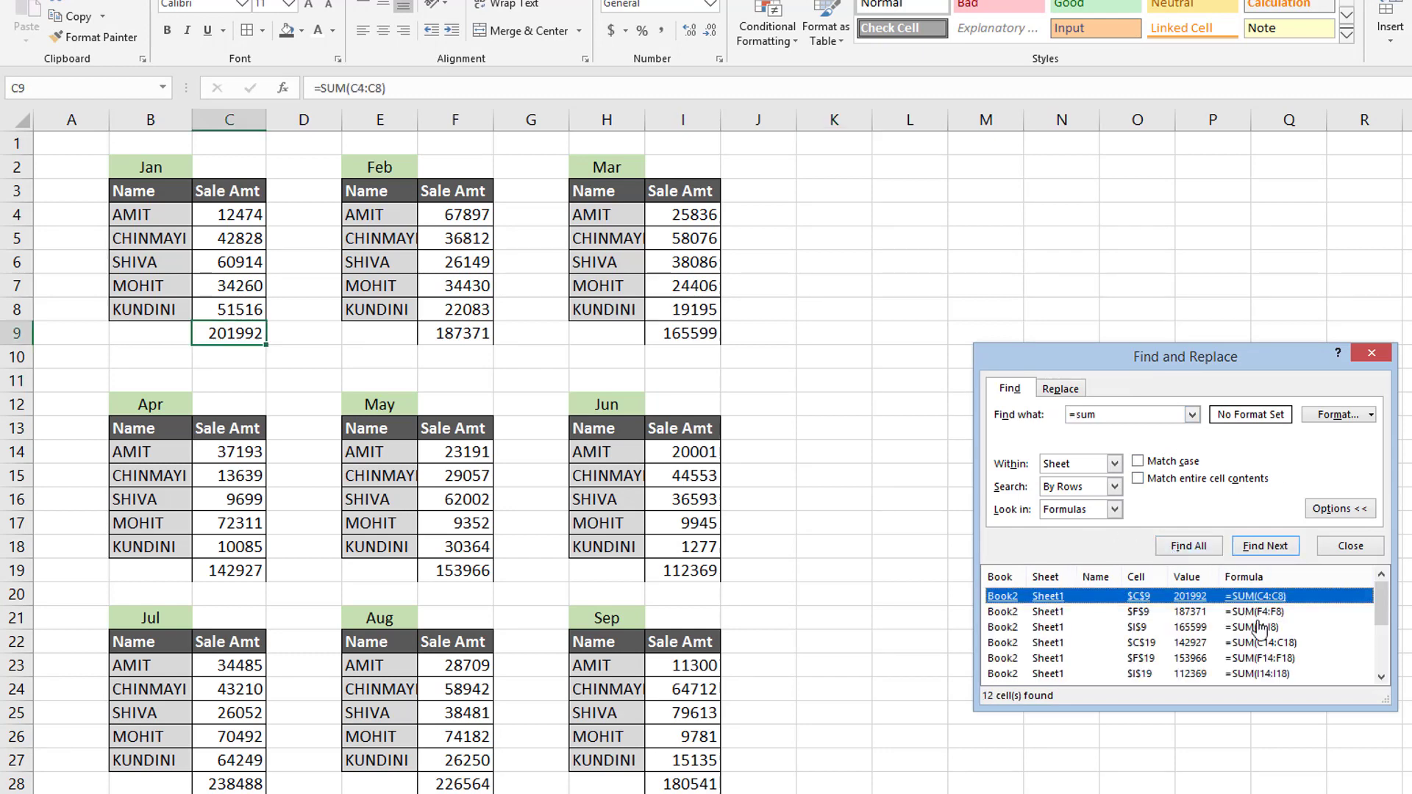
{"action": "left_click_drag", "start_coordinate": [1340, 710], "coordinate": [1340, 792]}
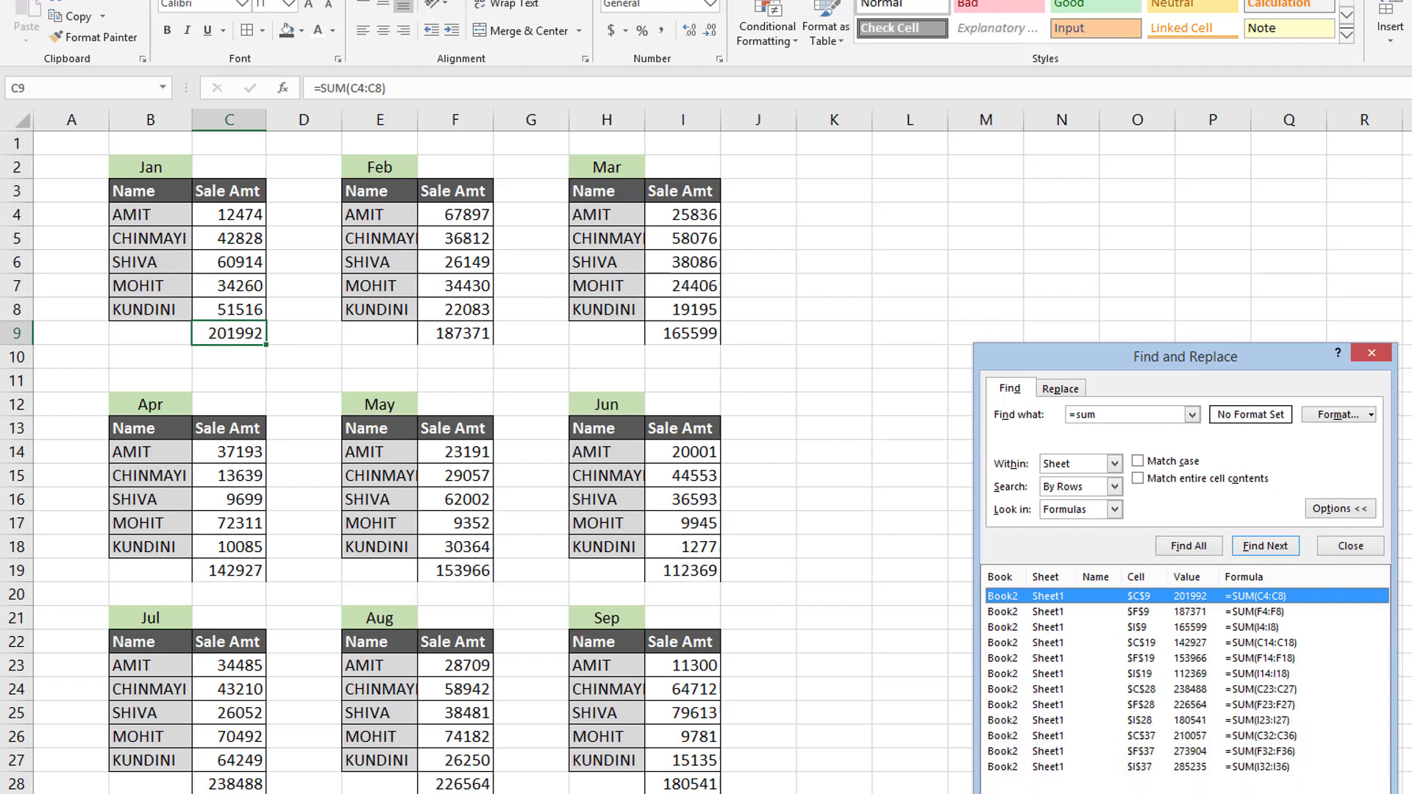
{"action": "key", "text": "ctrl+a"}
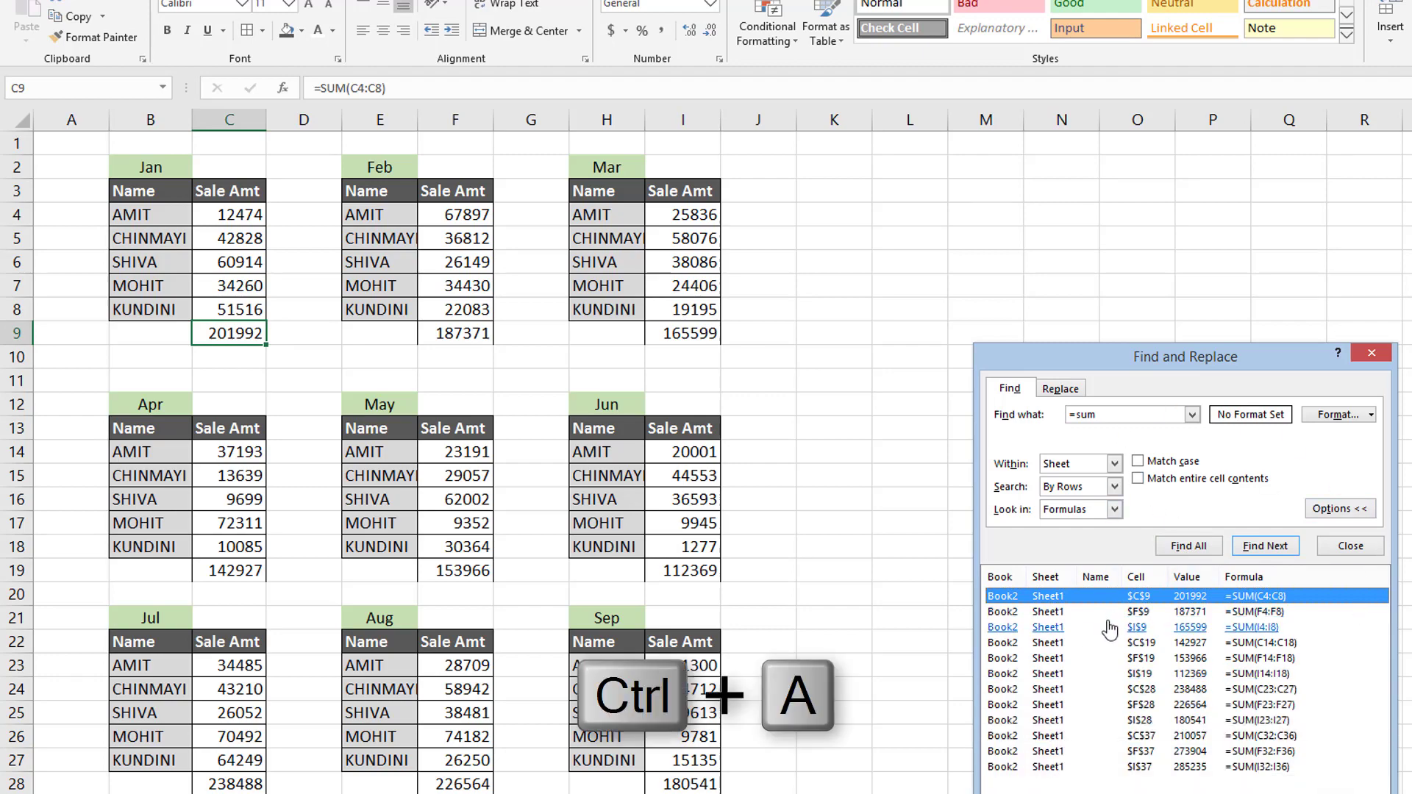
{"action": "left_click", "coordinate": [1097, 626]}
{"action": "key", "text": "ctrl+a"}
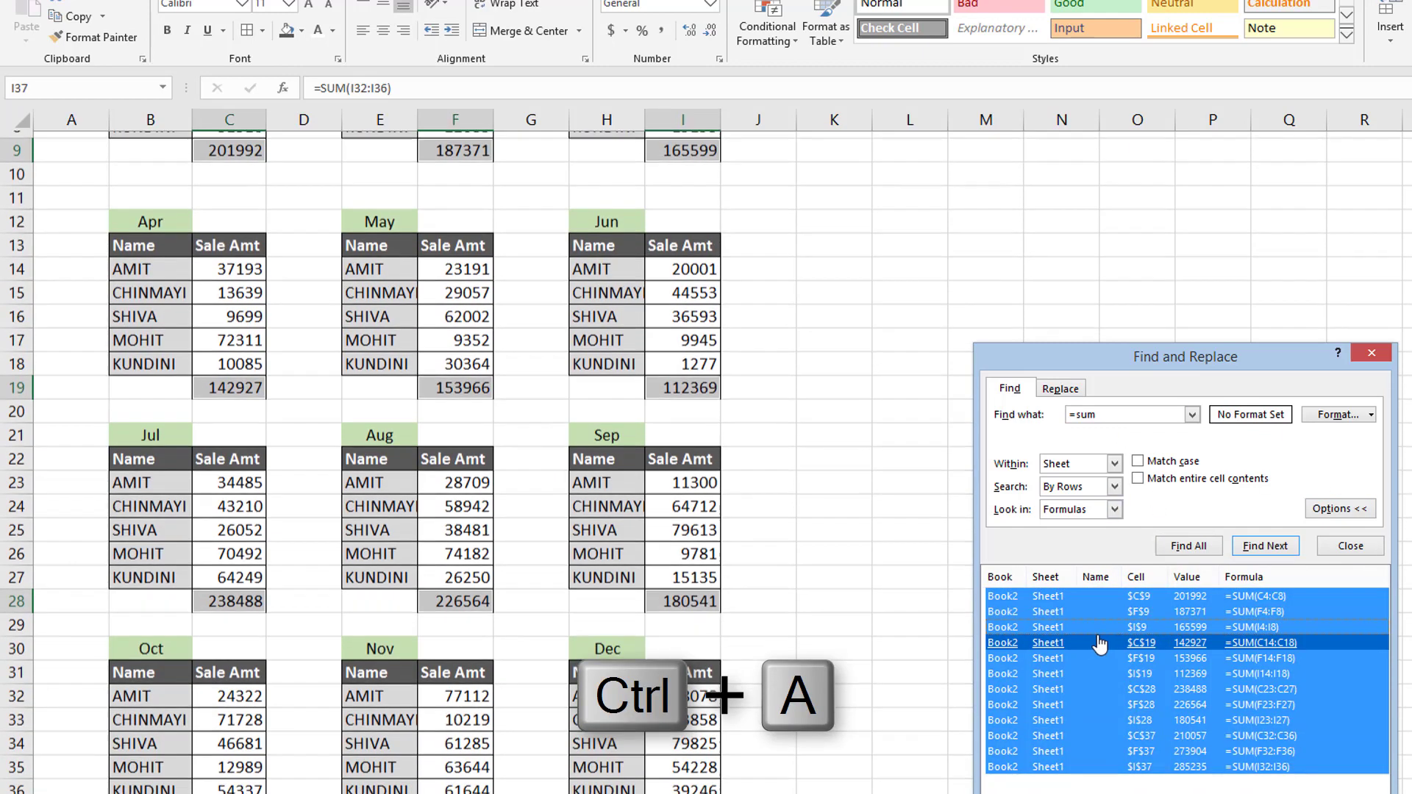
{"action": "left_click", "coordinate": [1352, 545]}
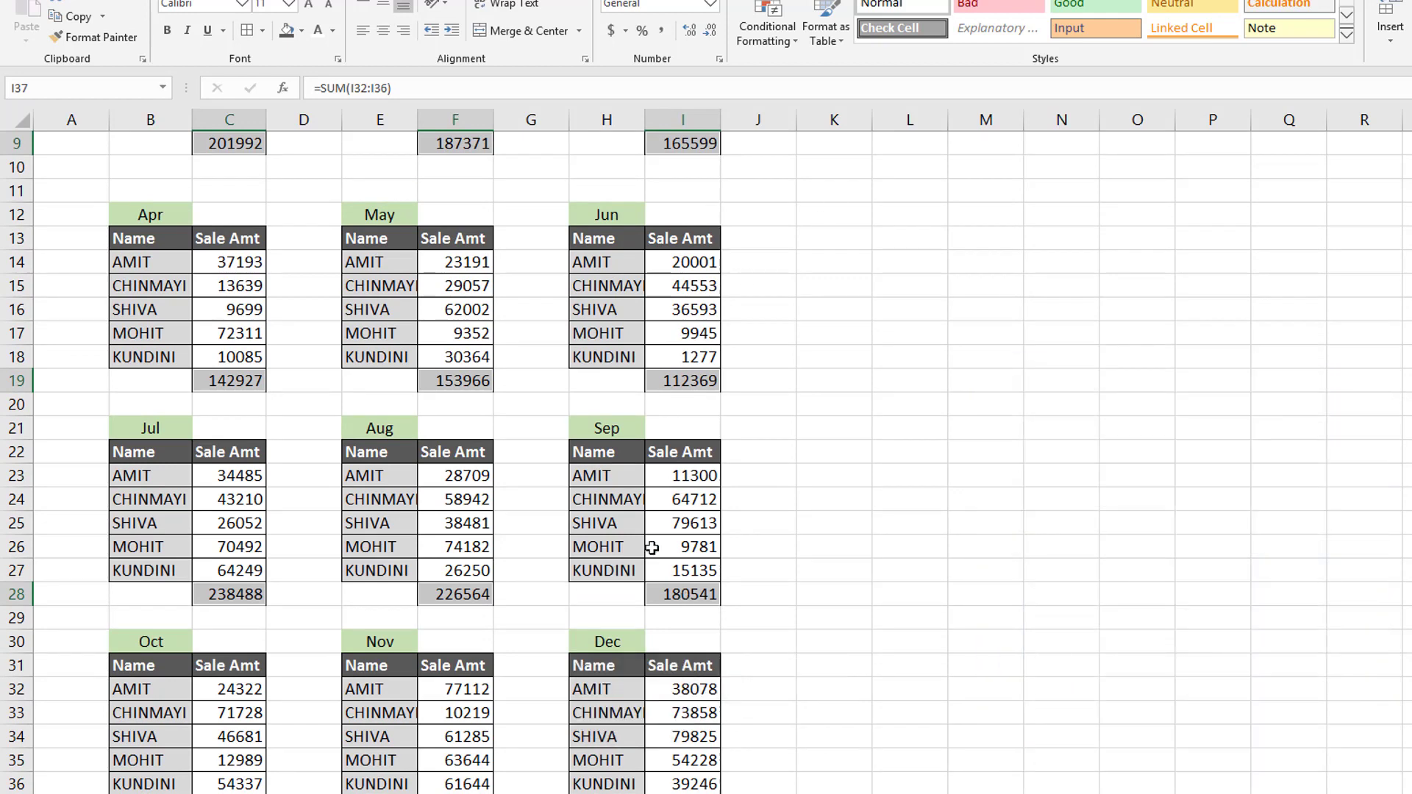
{"action": "scroll", "coordinate": [510, 420], "scroll_direction": "up", "scroll_amount": 3}
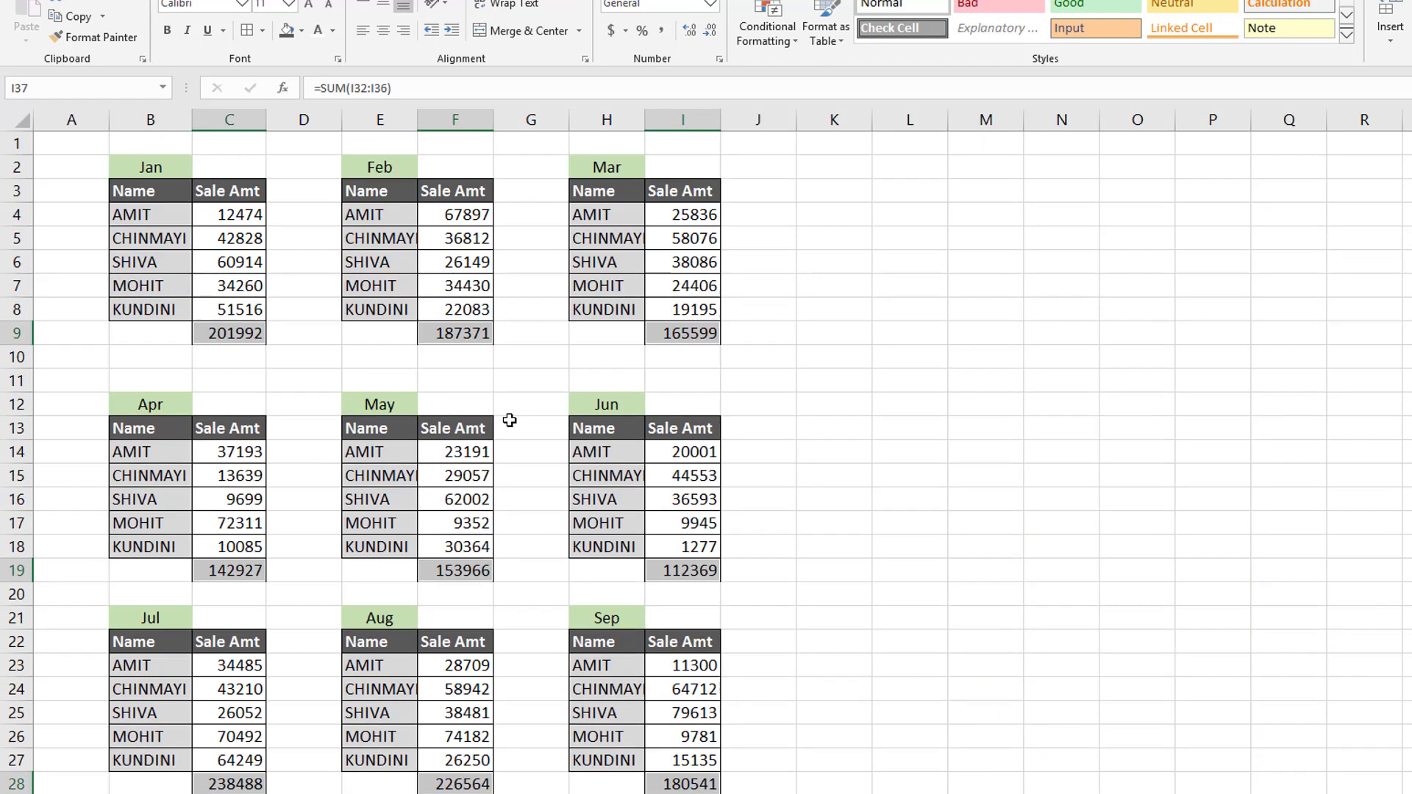
Give the twelve selected monthly total cells a yellow fill, then deselect them
{"action": "left_click", "coordinate": [302, 37]}
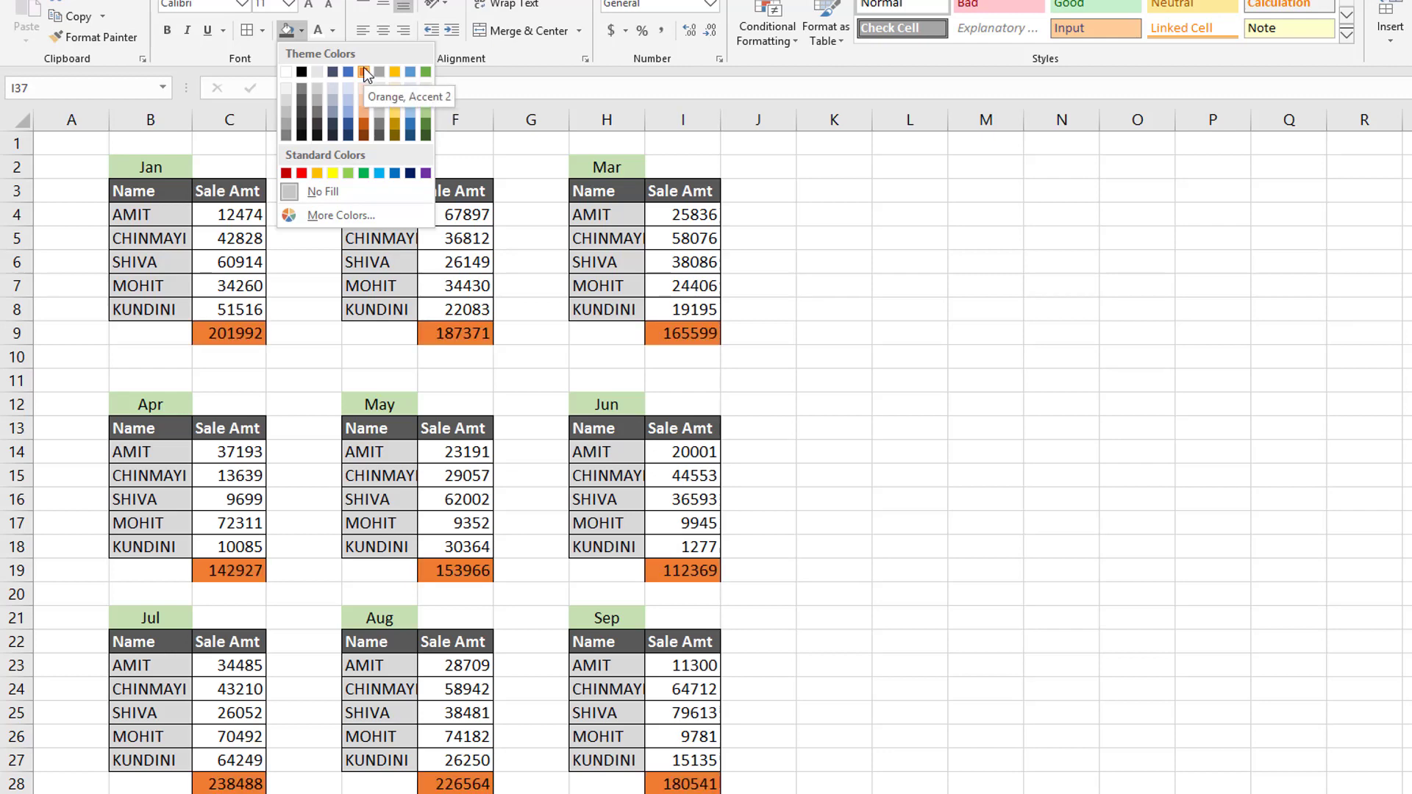
{"action": "left_click", "coordinate": [333, 173]}
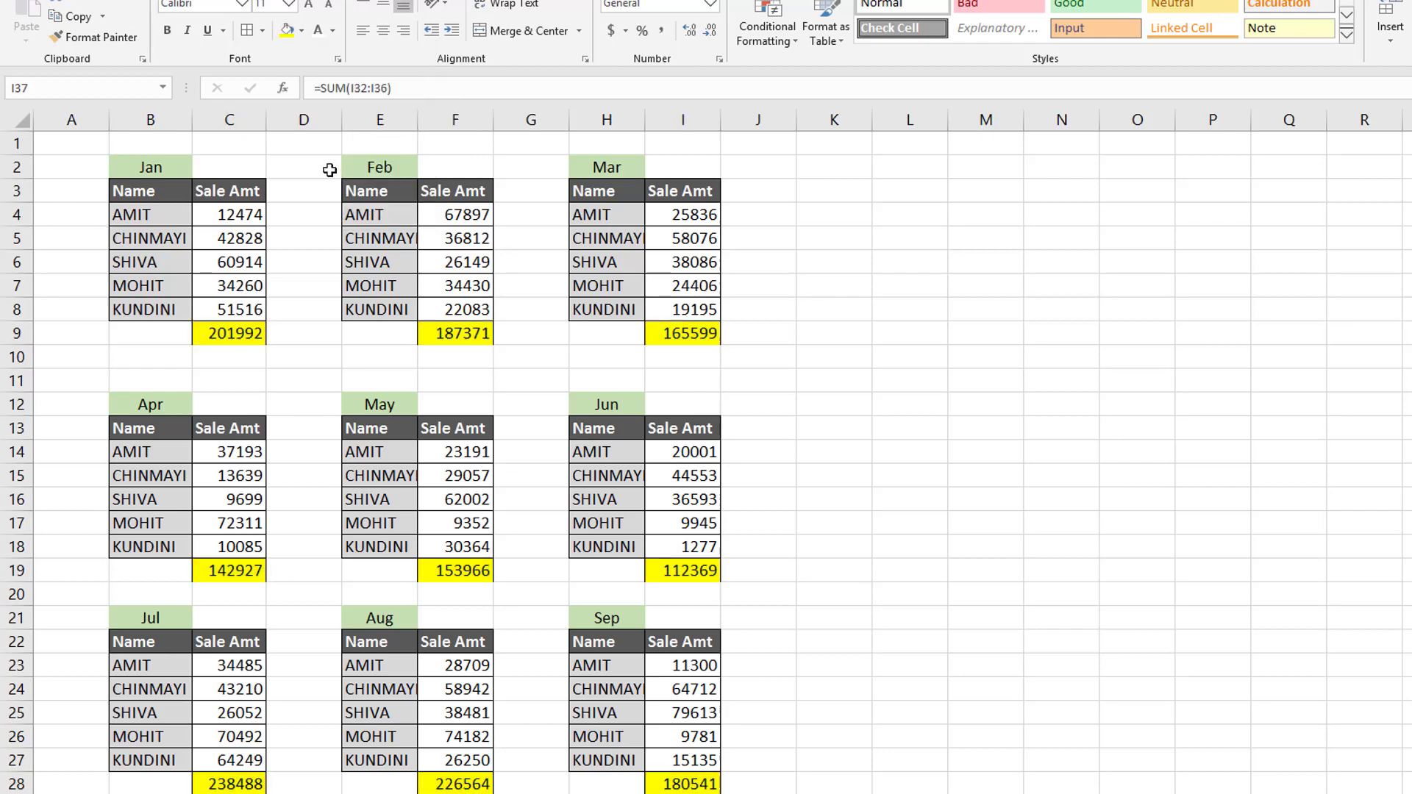
{"action": "scroll", "coordinate": [968, 306], "scroll_direction": "down", "scroll_amount": 7}
{"action": "scroll", "coordinate": [284, 147], "scroll_direction": "up", "scroll_amount": 1}
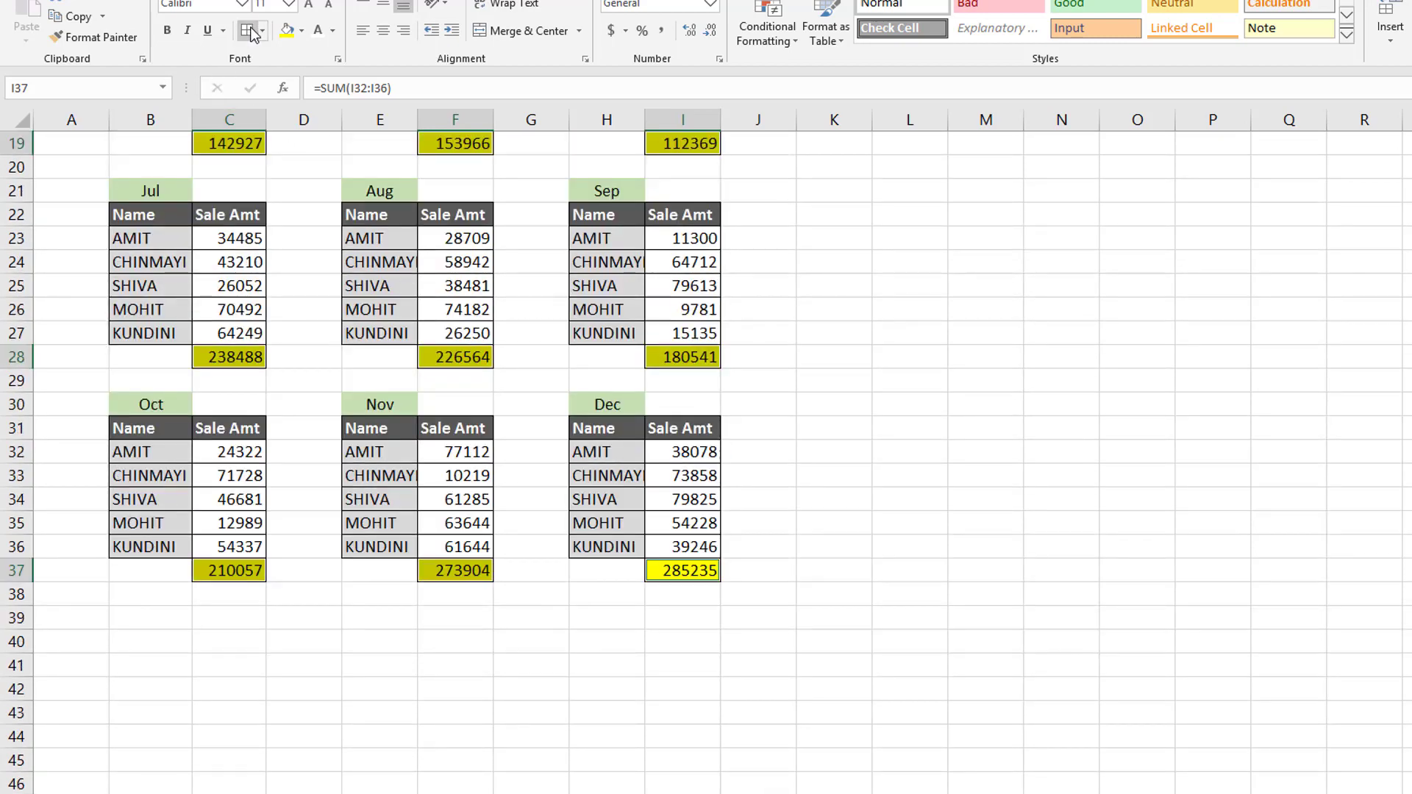
{"action": "scroll", "coordinate": [946, 444], "scroll_direction": "up", "scroll_amount": 3}
{"action": "scroll", "coordinate": [910, 442], "scroll_direction": "up", "scroll_amount": 1}
{"action": "left_click", "coordinate": [910, 435]}
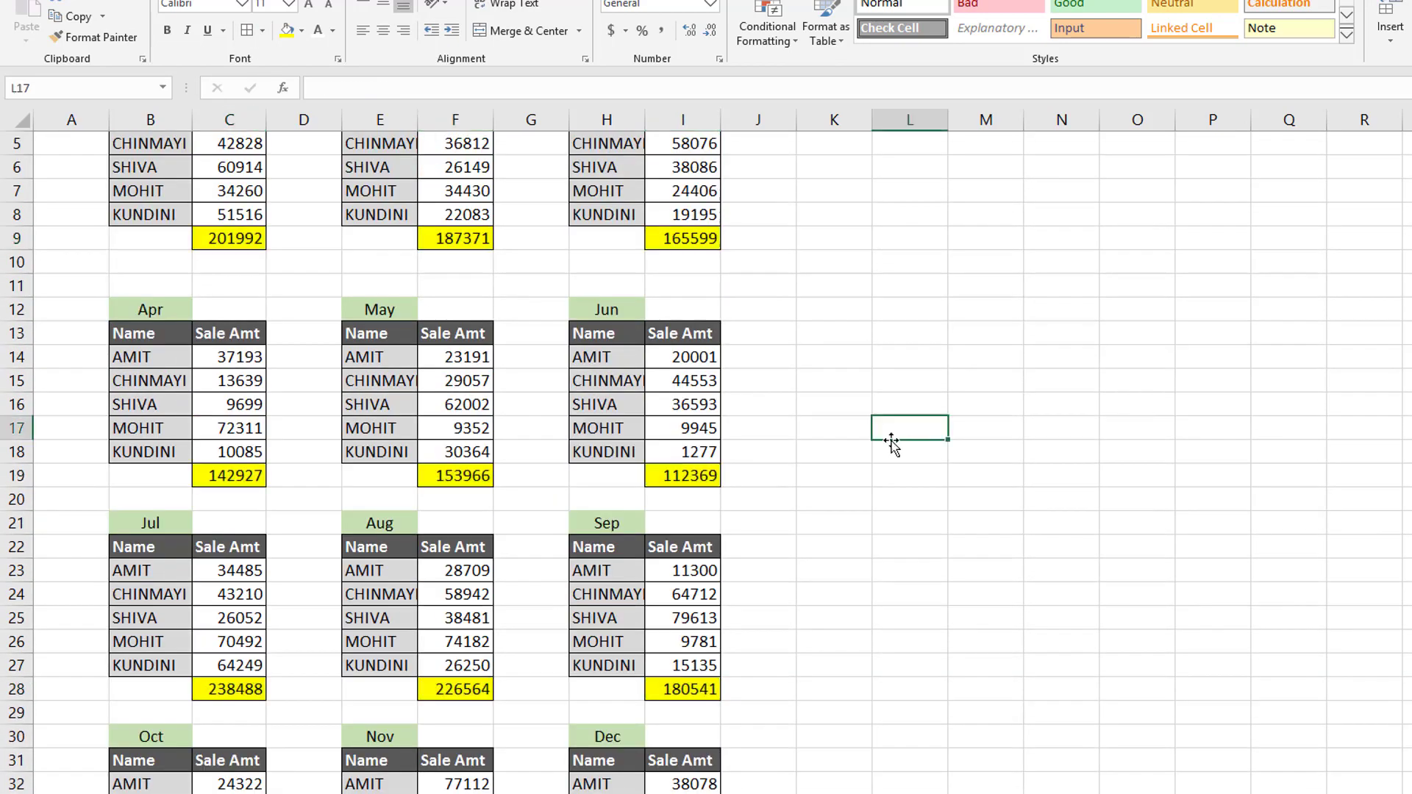
{"action": "scroll", "coordinate": [261, 320], "scroll_direction": "up", "scroll_amount": 2}
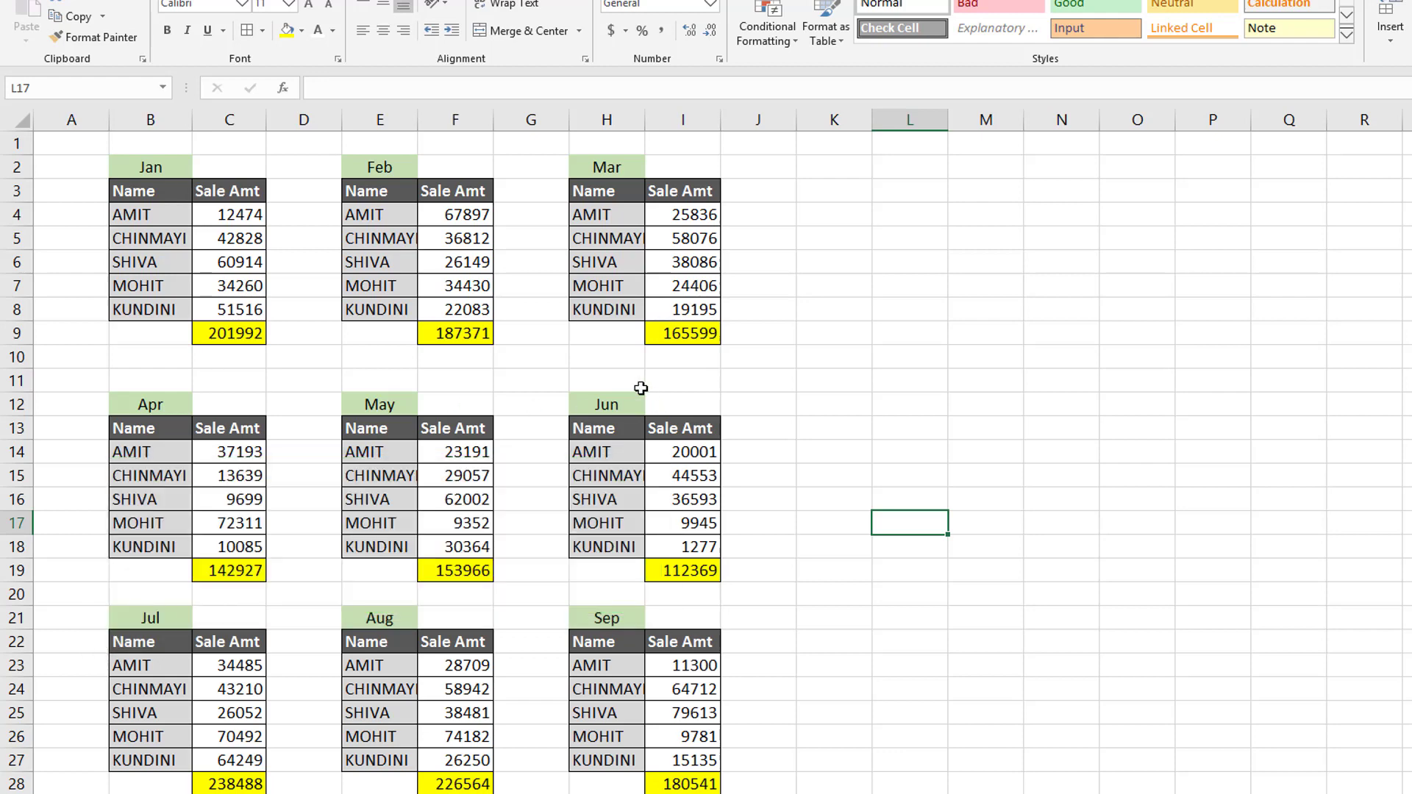
{"action": "key", "text": "ctrl+h"}
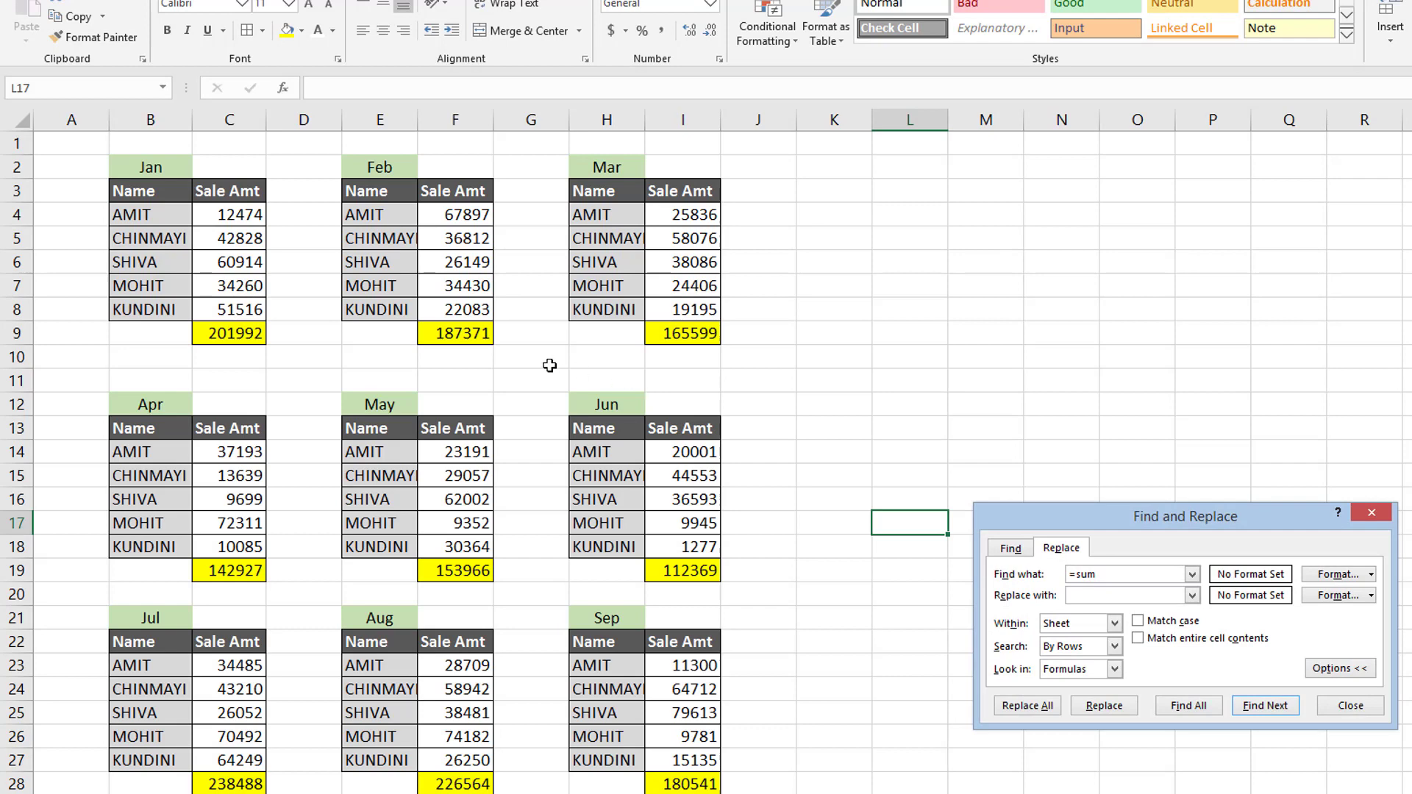
Replace =sum with =average across the sheet and confirm the 12 replacements
{"action": "left_click_drag", "start_coordinate": [1110, 492], "coordinate": [1066, 279]}
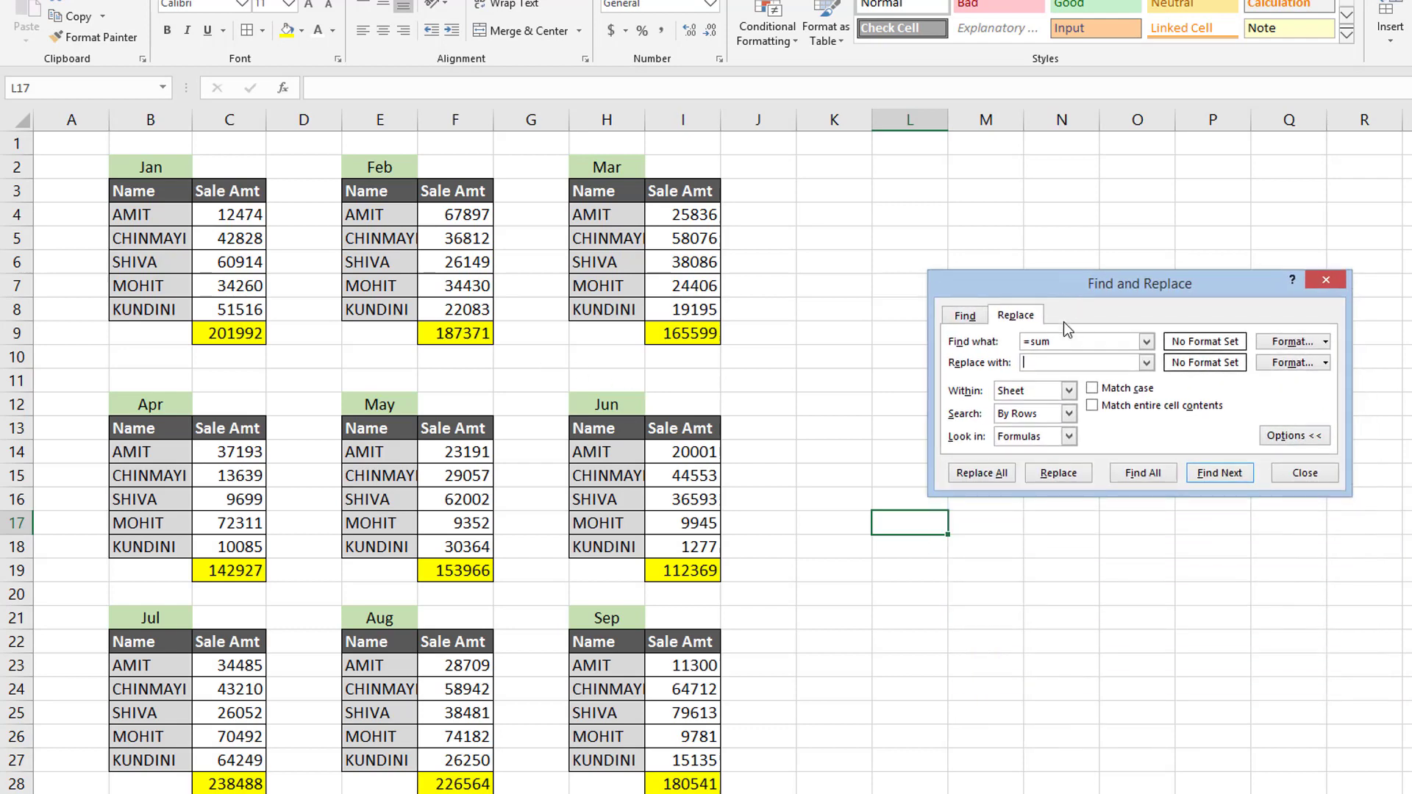
{"action": "left_click", "coordinate": [1040, 360]}
{"action": "left_click", "coordinate": [971, 473]}
{"action": "left_click", "coordinate": [889, 460]}
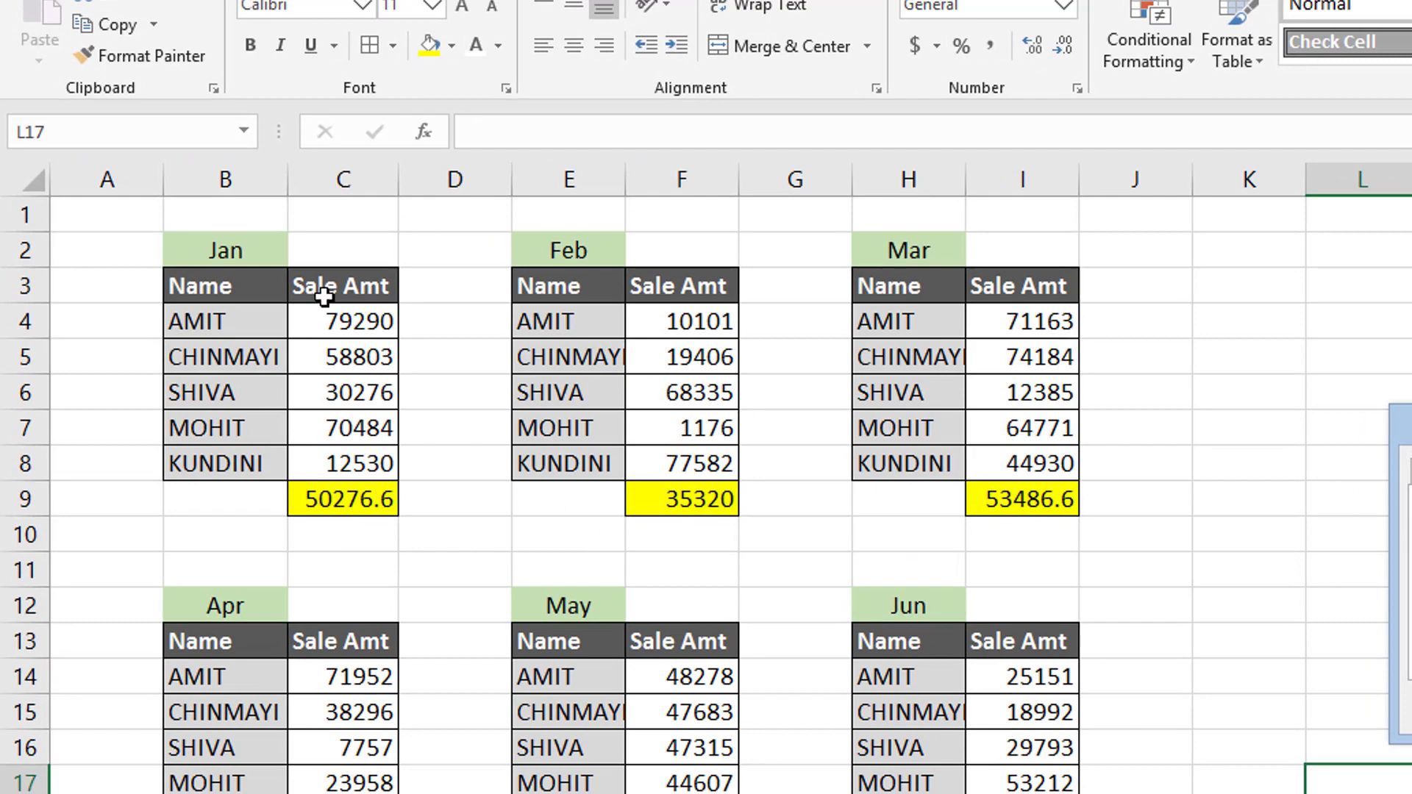
{"action": "left_click_drag", "start_coordinate": [327, 321], "coordinate": [324, 463]}
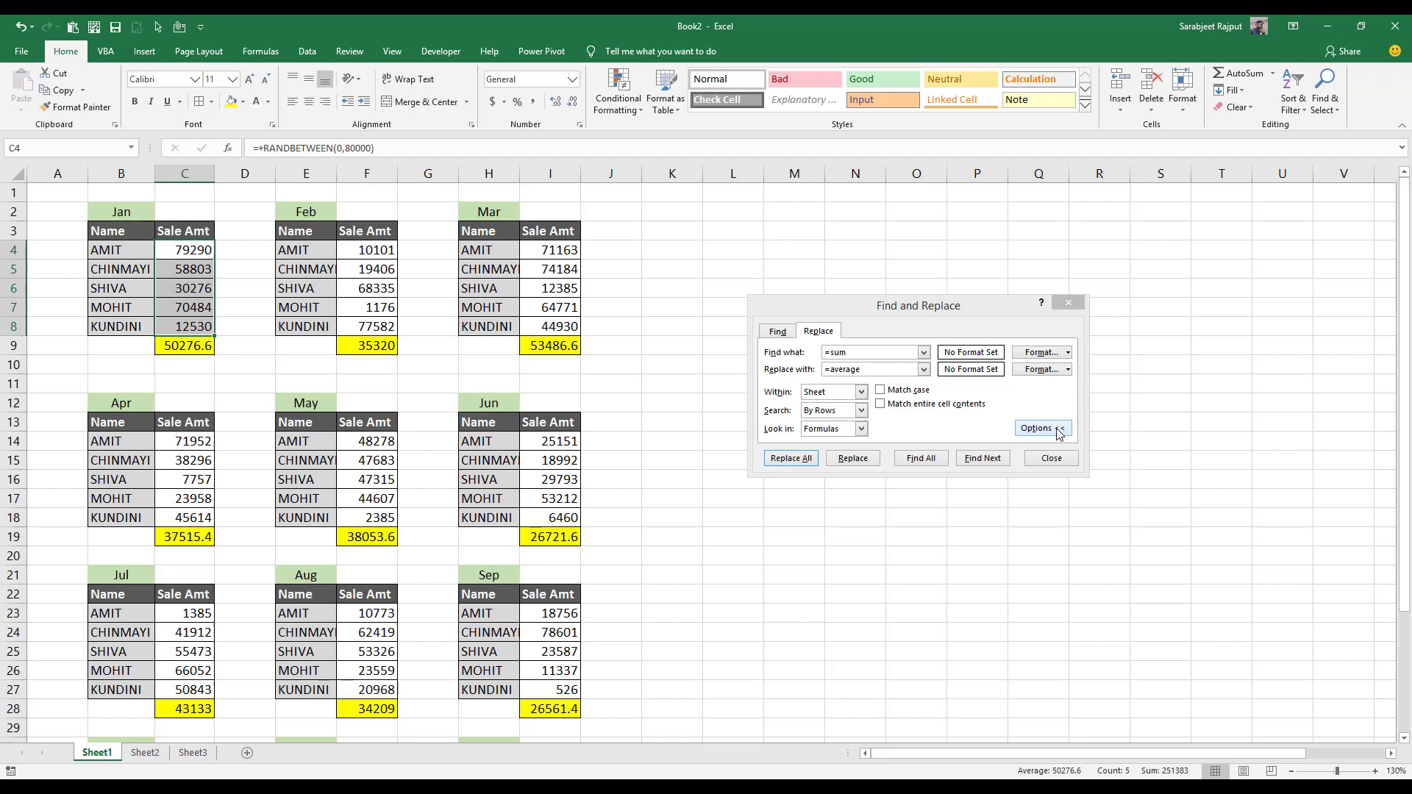
{"action": "left_click", "coordinate": [791, 335]}
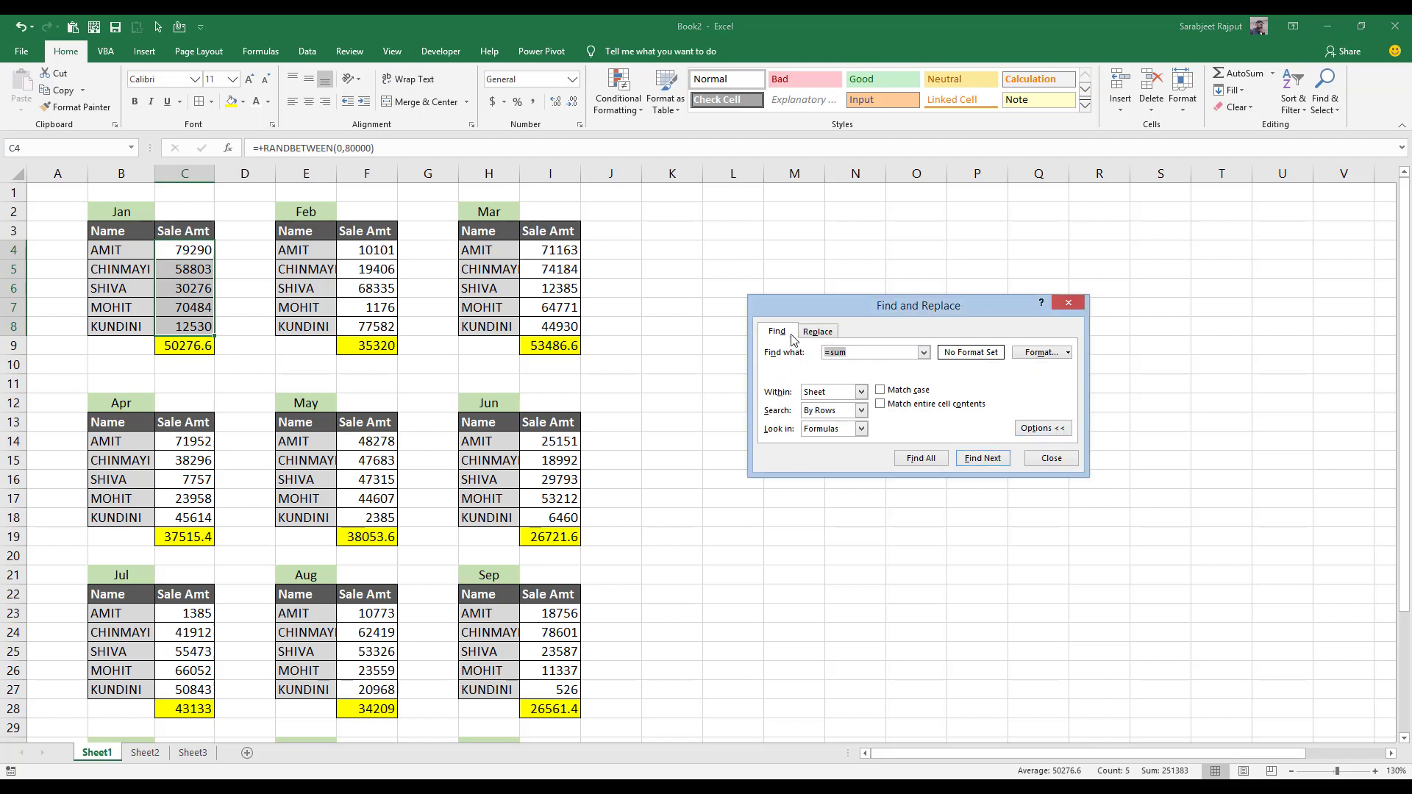